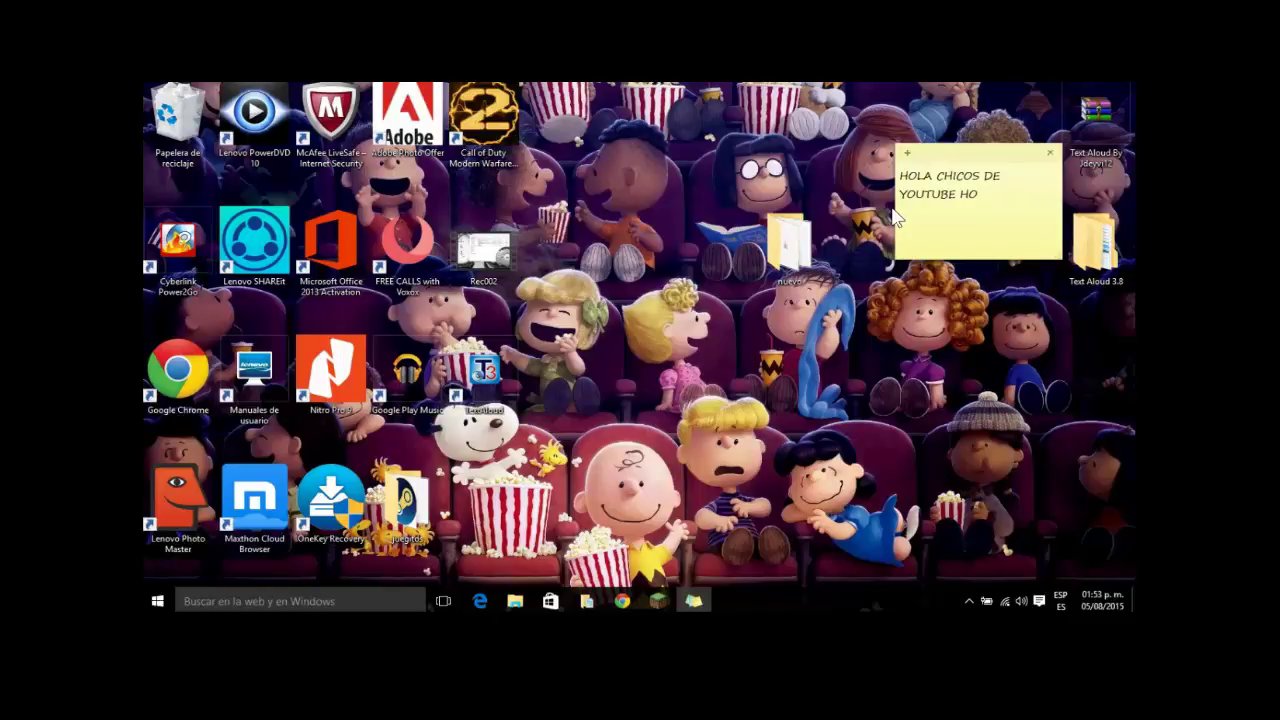
Step: Continue the note's greeting with "HOY LES VENGO A ENSEÑAR COMO DESCARGAR Y ECHAR A FUMCIONAR EL MOD DE TELETRANSPORTES"
type("LES VENFGO A ENSEN")
key("BackSpace")
type("ÑAR CO")
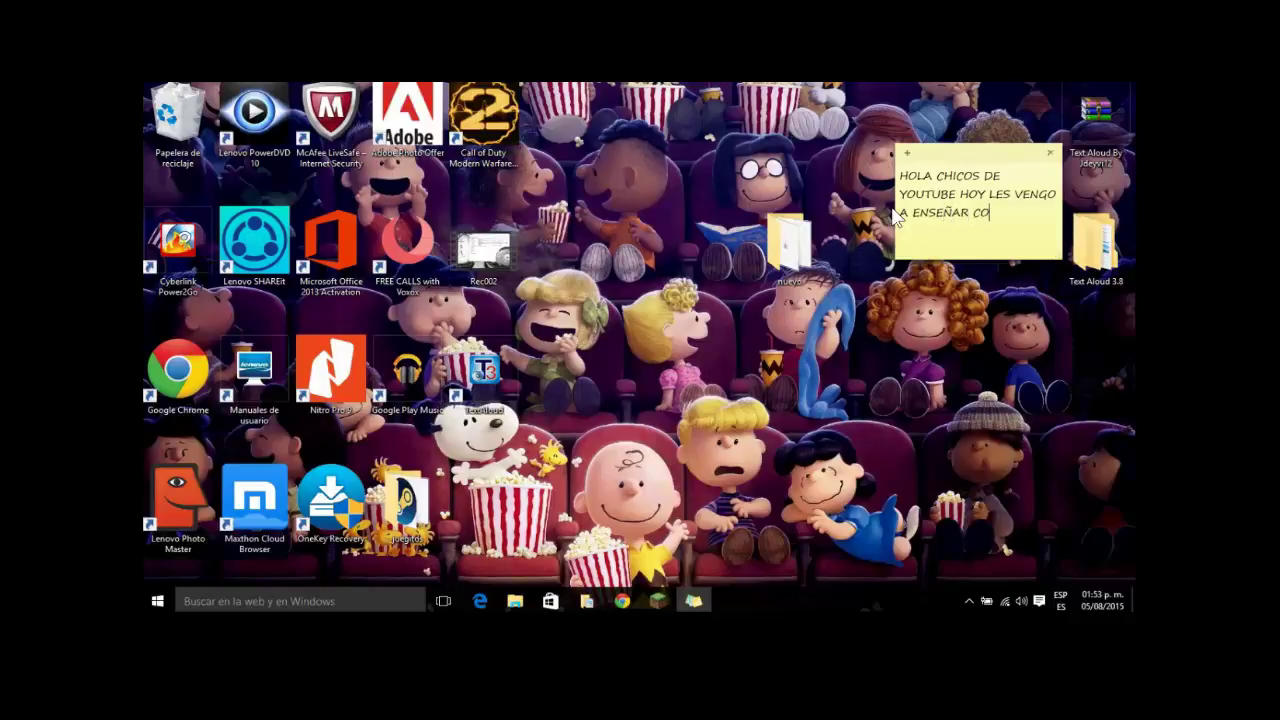
type("MO DESCARGAR E IN")
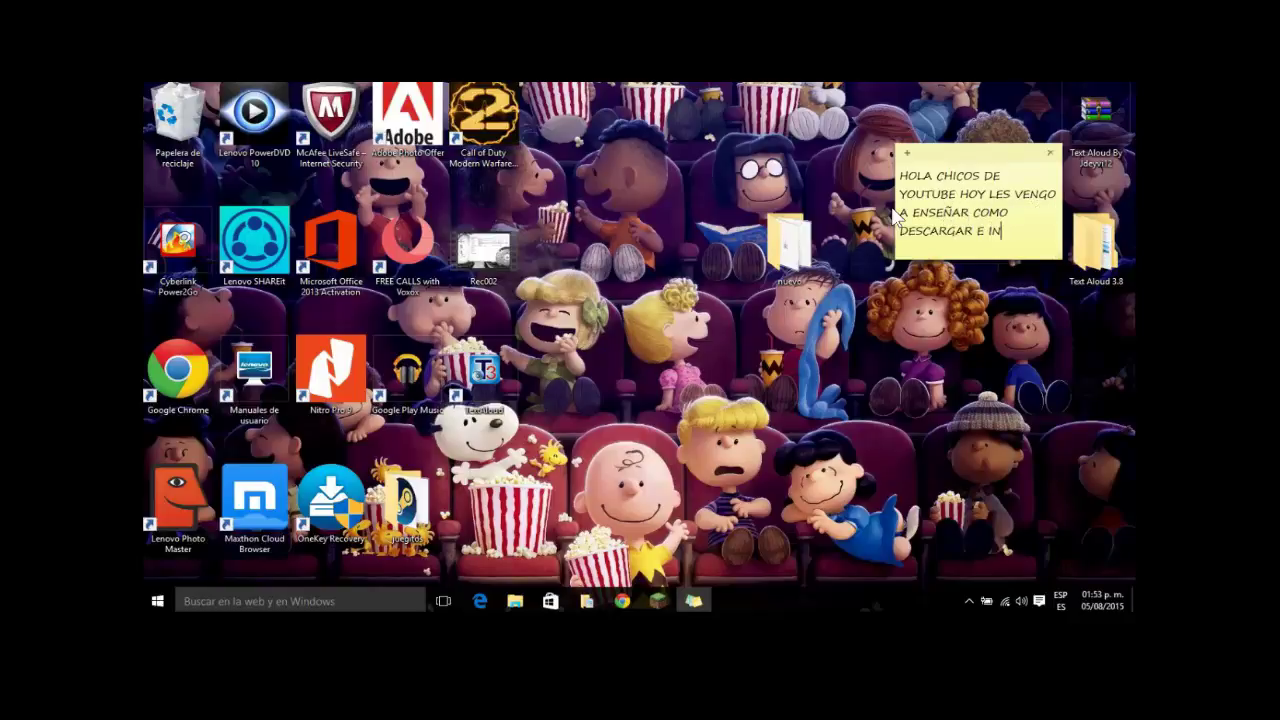
key("BackSpace")
key("BackSpace")
key("BackSpace")
type("Y ECHA")
type("R A FUM")
type("CI")
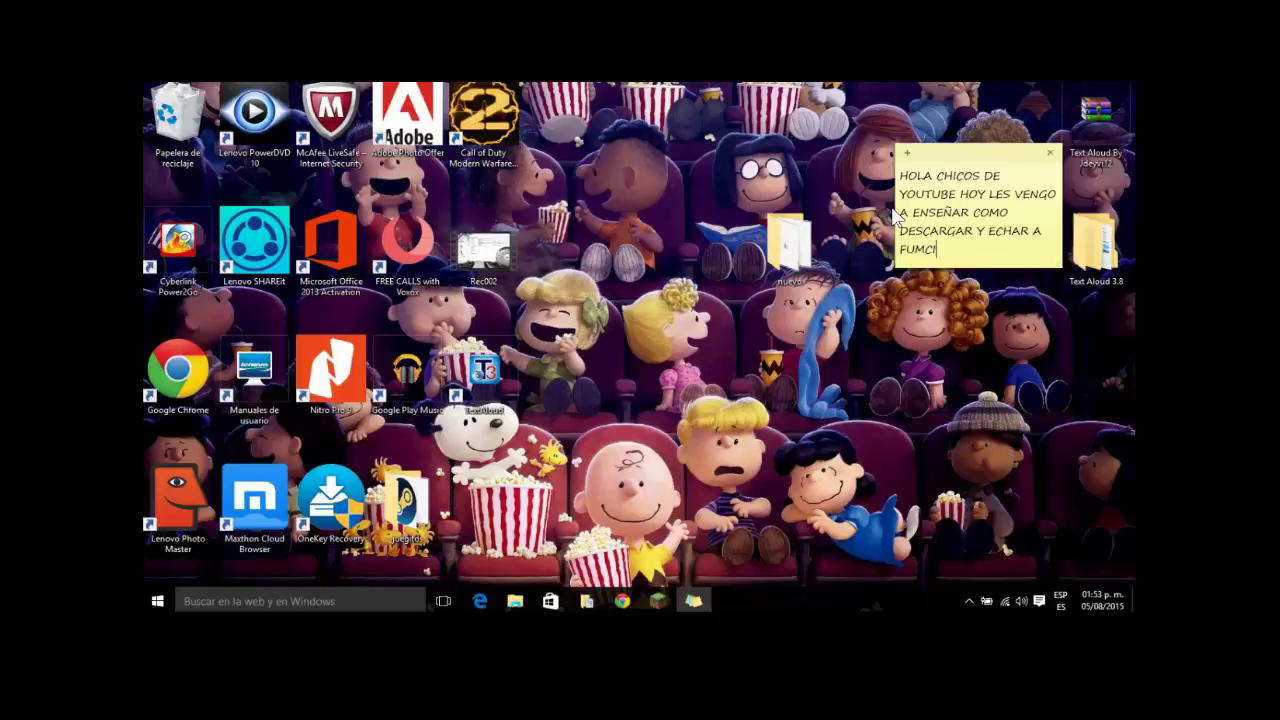
type("ONAR EL")
type(" MOD DE ")
type("TELETR")
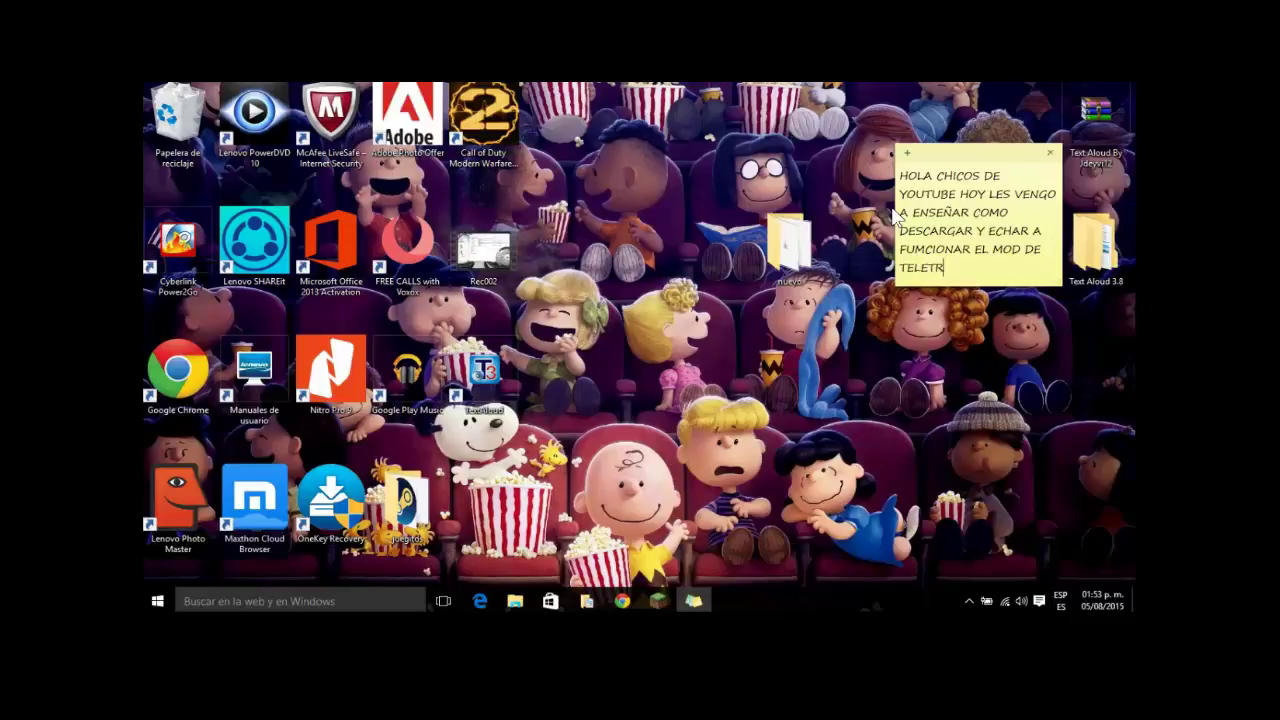
type("ANSPORTES")
Step: Finish the note's greeting with the closing sentence "BUENO DICHO ESTO ENPECEMOS :D"
type(" BUENO DICO")
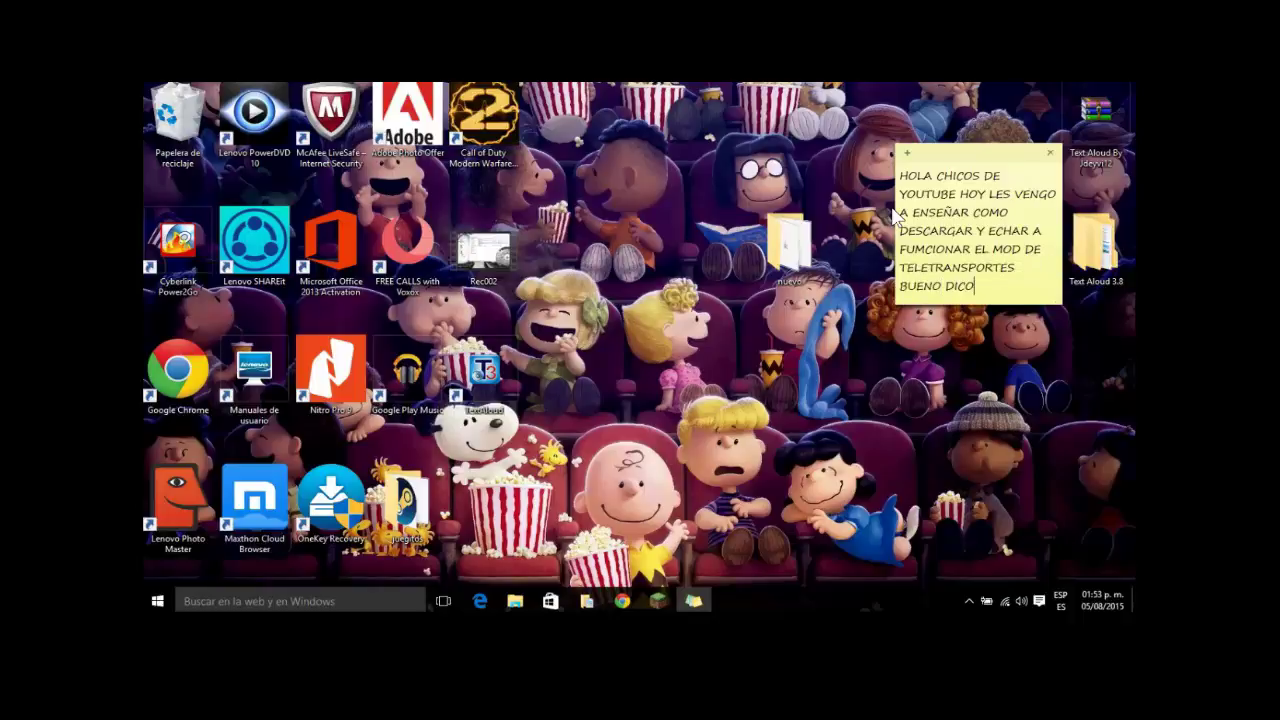
type("HO ESTO EM")
key("BackSpace")
key("BackSpace")
type("NPECEMOS")
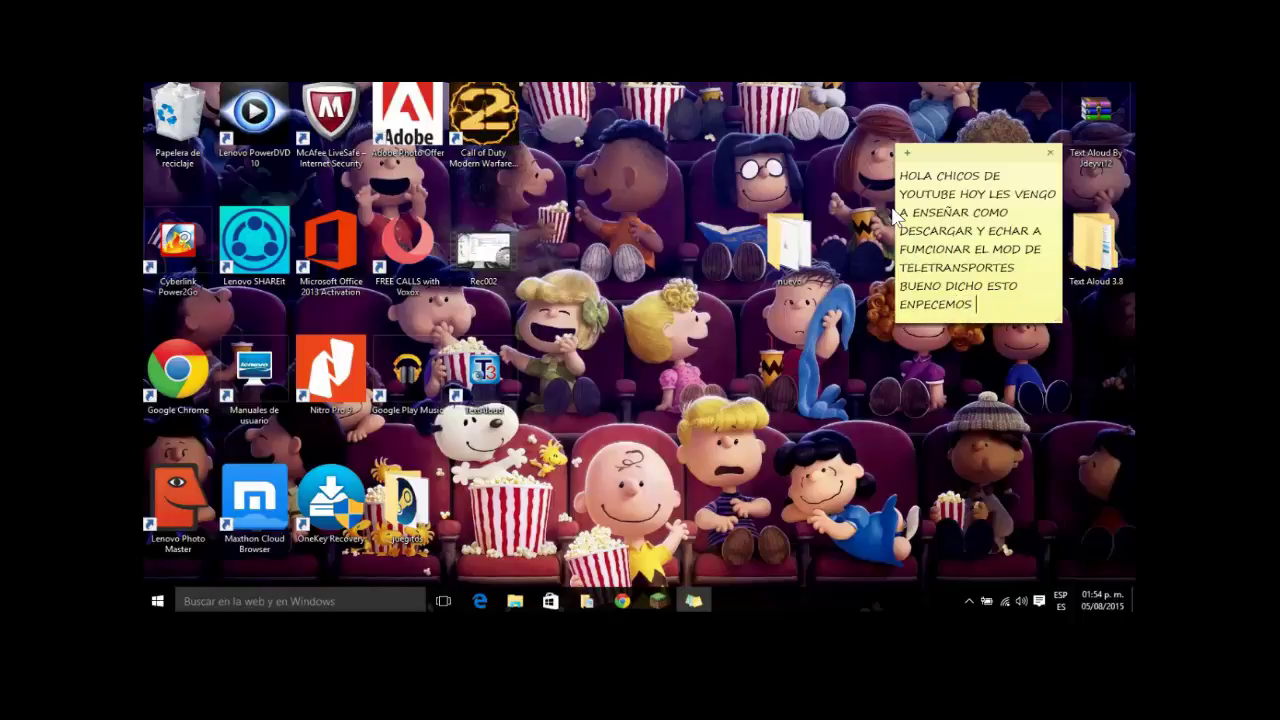
type(" :d")
key("Return")
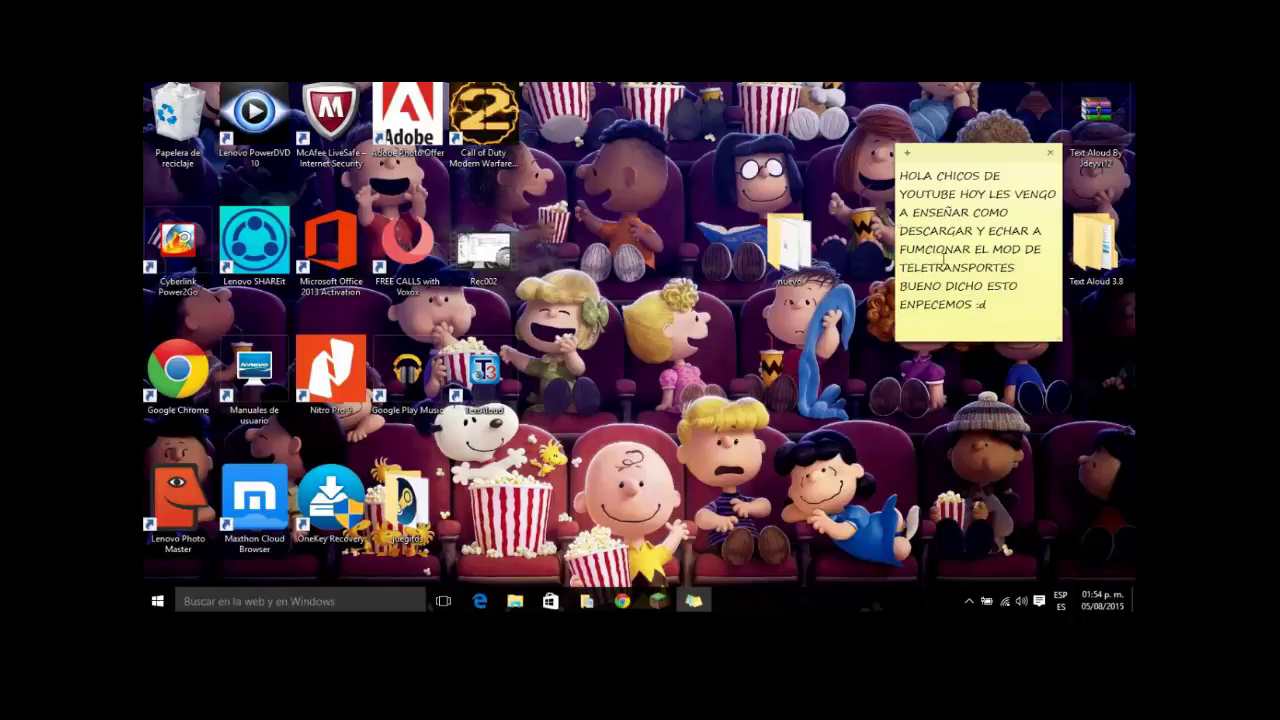
key("BackSpace")
key("BackSpace")
type("D")
Step: Replace the note's text with "1. TIENEN QUE IR ALA DESCRIPCION DEL VIDEO E IR AL LINK" and widen the note
key("ctrl+a")
key("BackSpace")
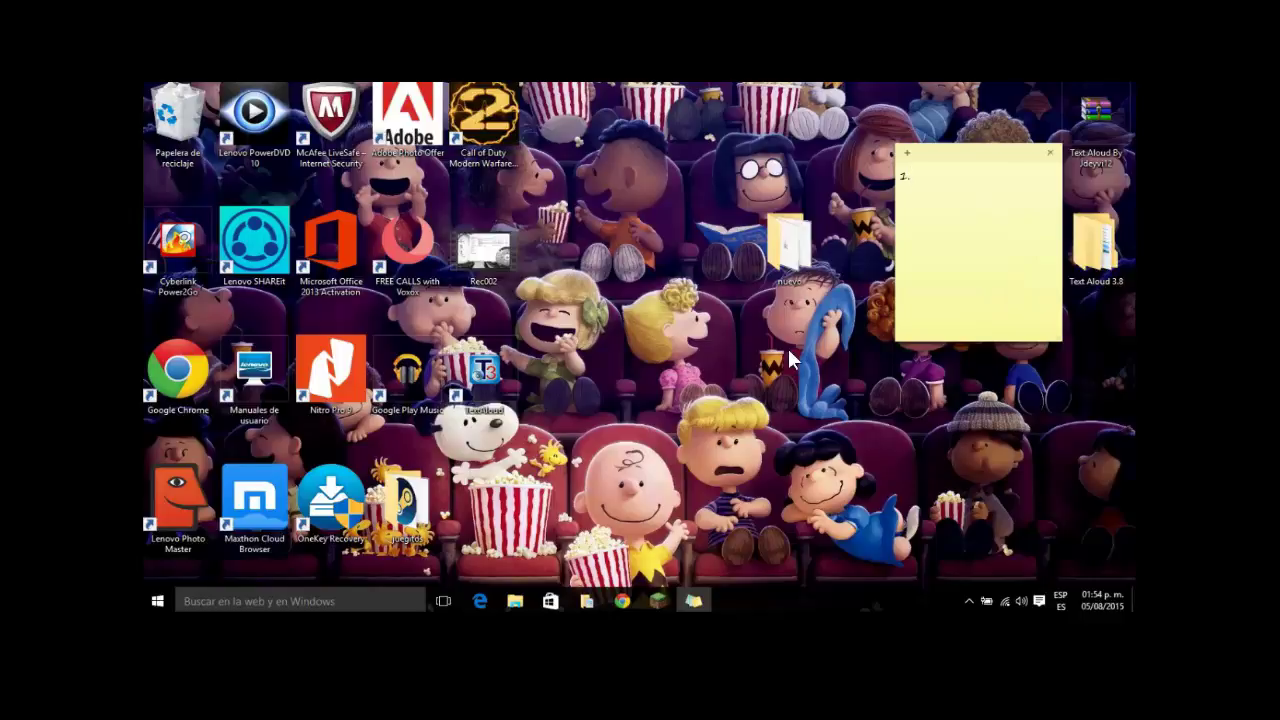
type("1. TIENEN QUE IR AL LINK")
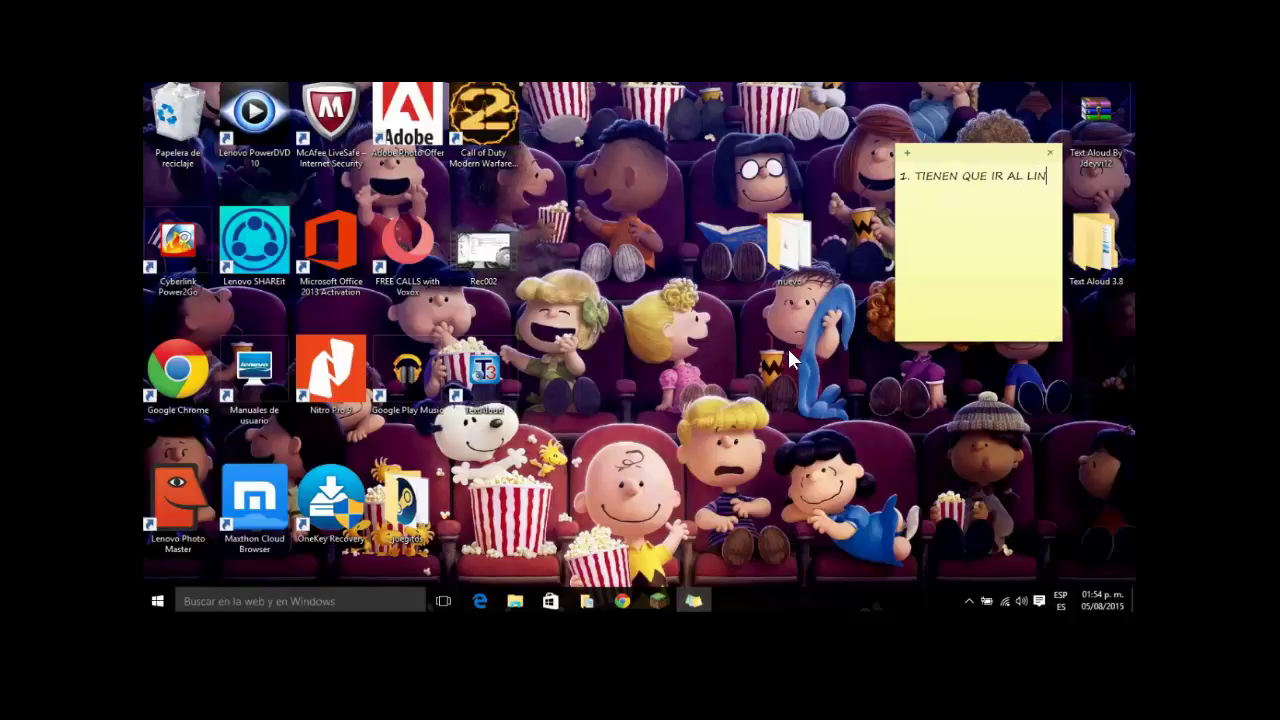
key("BackSpace")
key("BackSpace")
key("BackSpace")
key("BackSpace")
type("A DESCRIPCION DEL ")
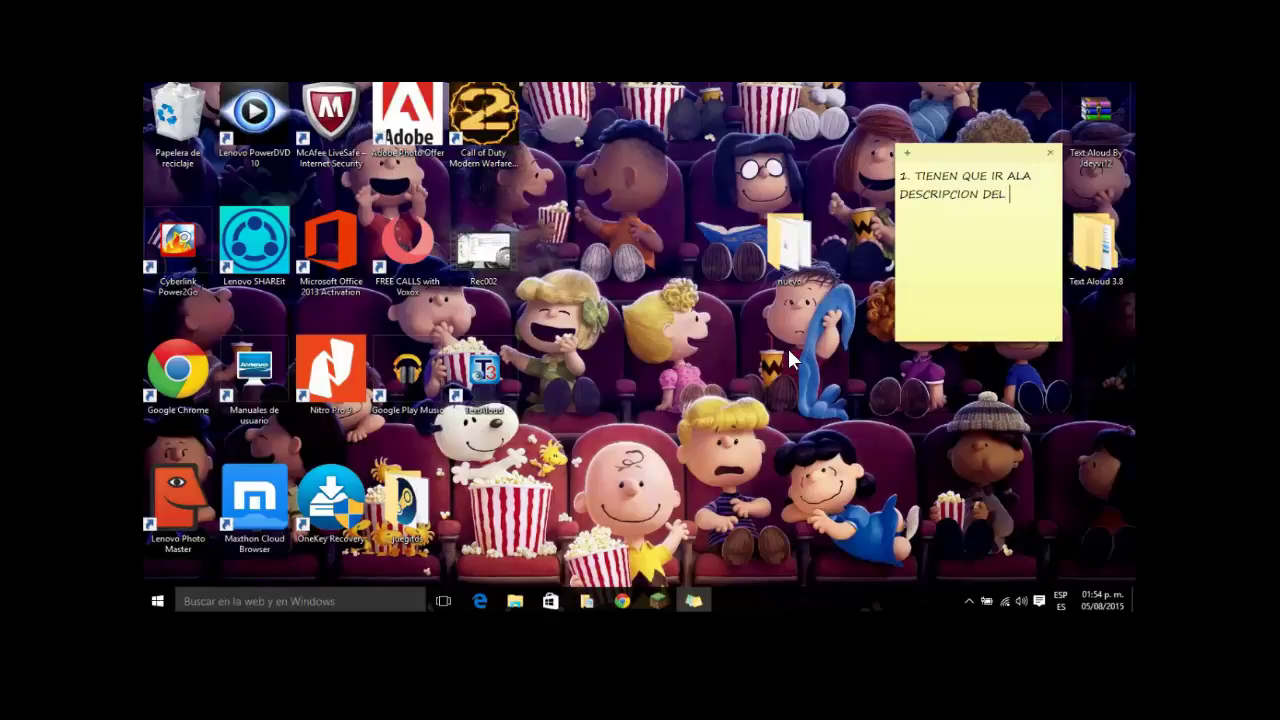
type("VIDEO Y")
key("BackSpace")
type("E IR AL LINK")
left_click_drag(896, 255, 540, 517)
Step: Switch to Chrome and look through the XPTeleporters mod page, from its title to the installation instructions and download link
left_click(622, 601)
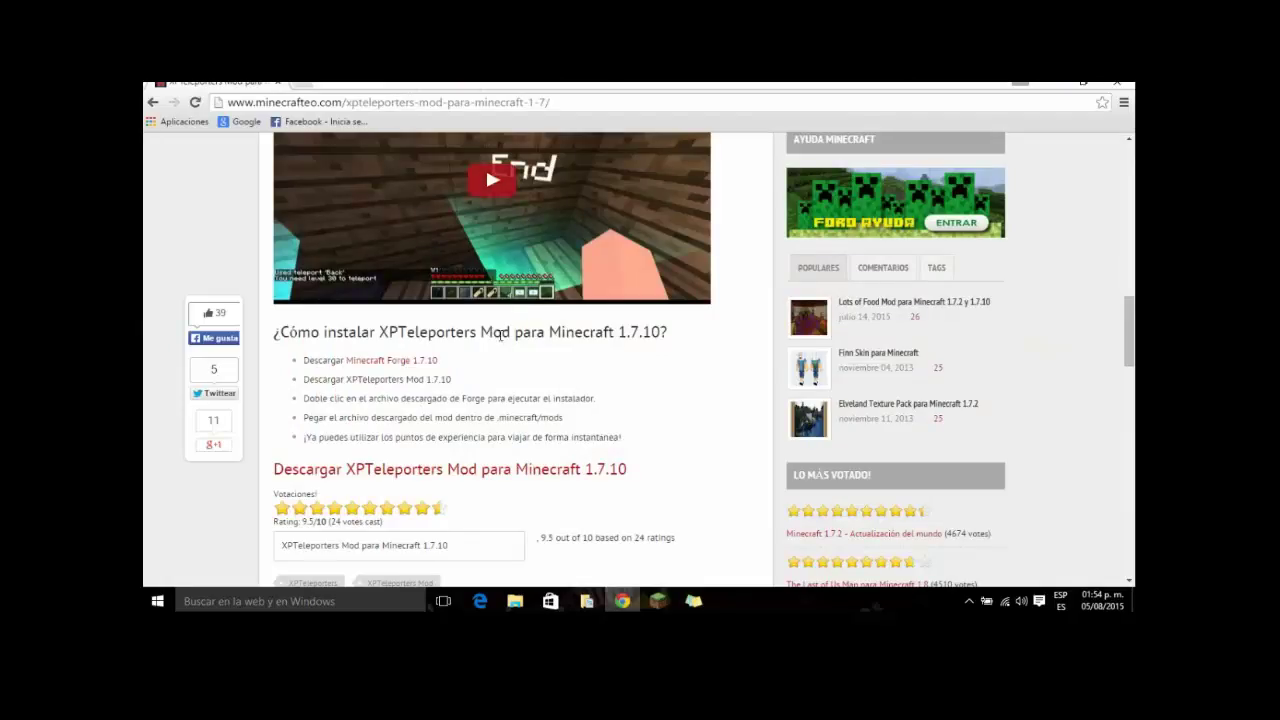
scroll(540, 330, "up", 5)
scroll(308, 234, "up", 4)
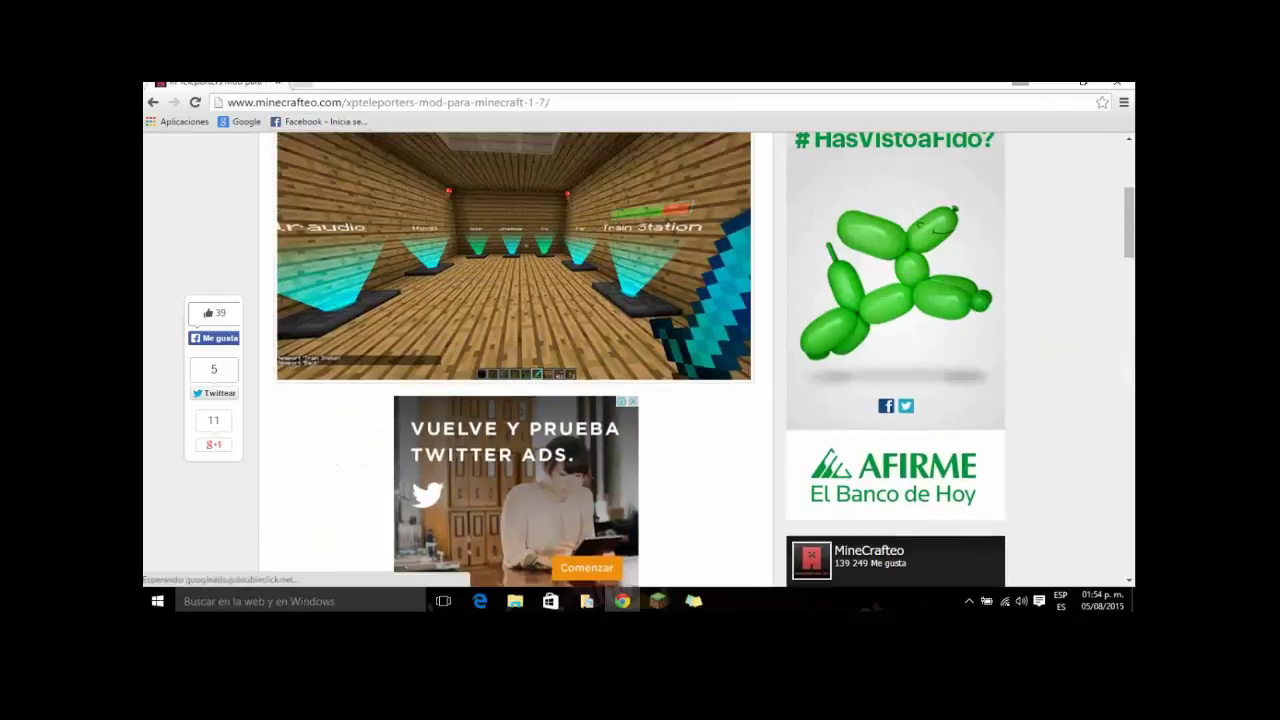
scroll(568, 290, "up", 3)
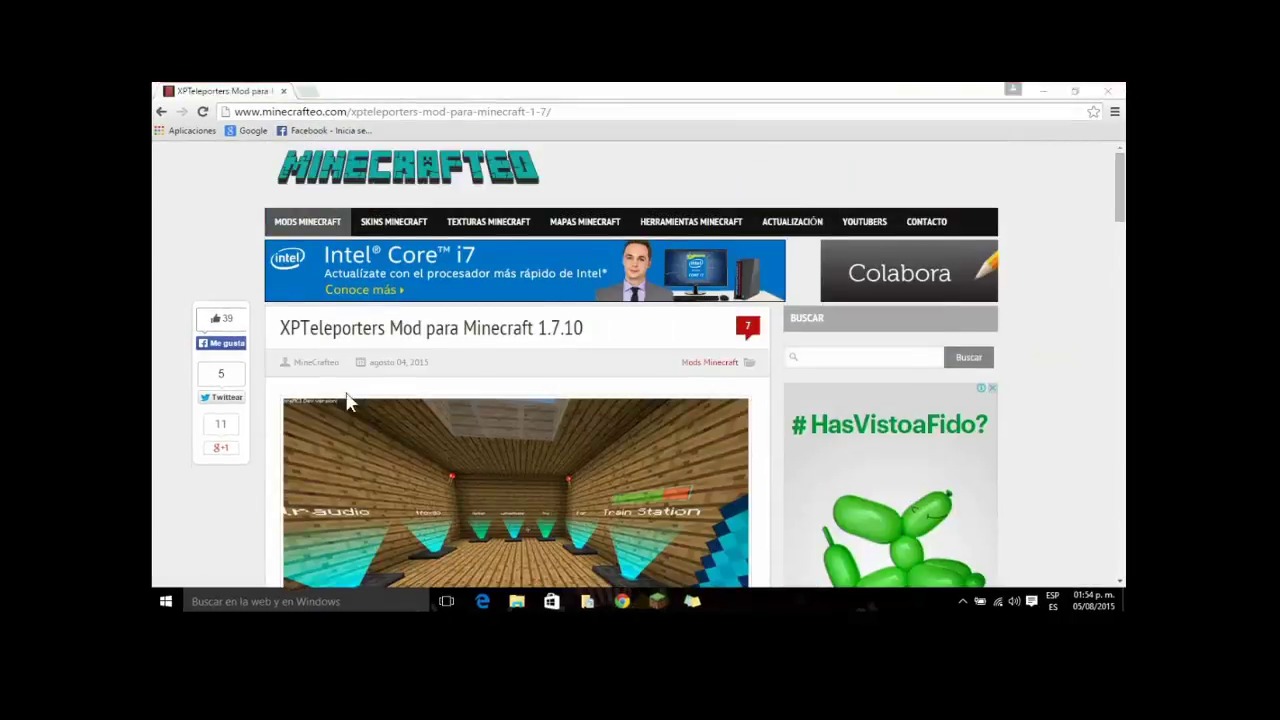
scroll(455, 405, "down", 1)
scroll(391, 277, "down", 1)
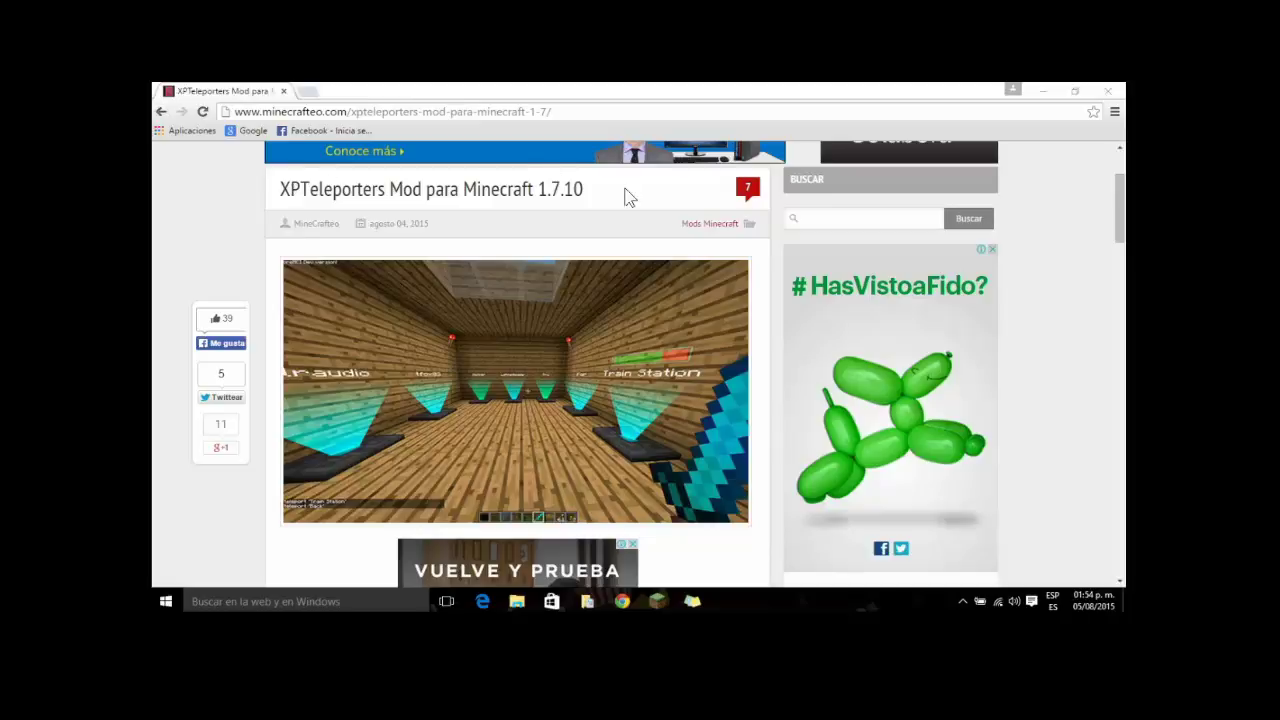
scroll(617, 207, "down", 3)
scroll(617, 207, "down", 15)
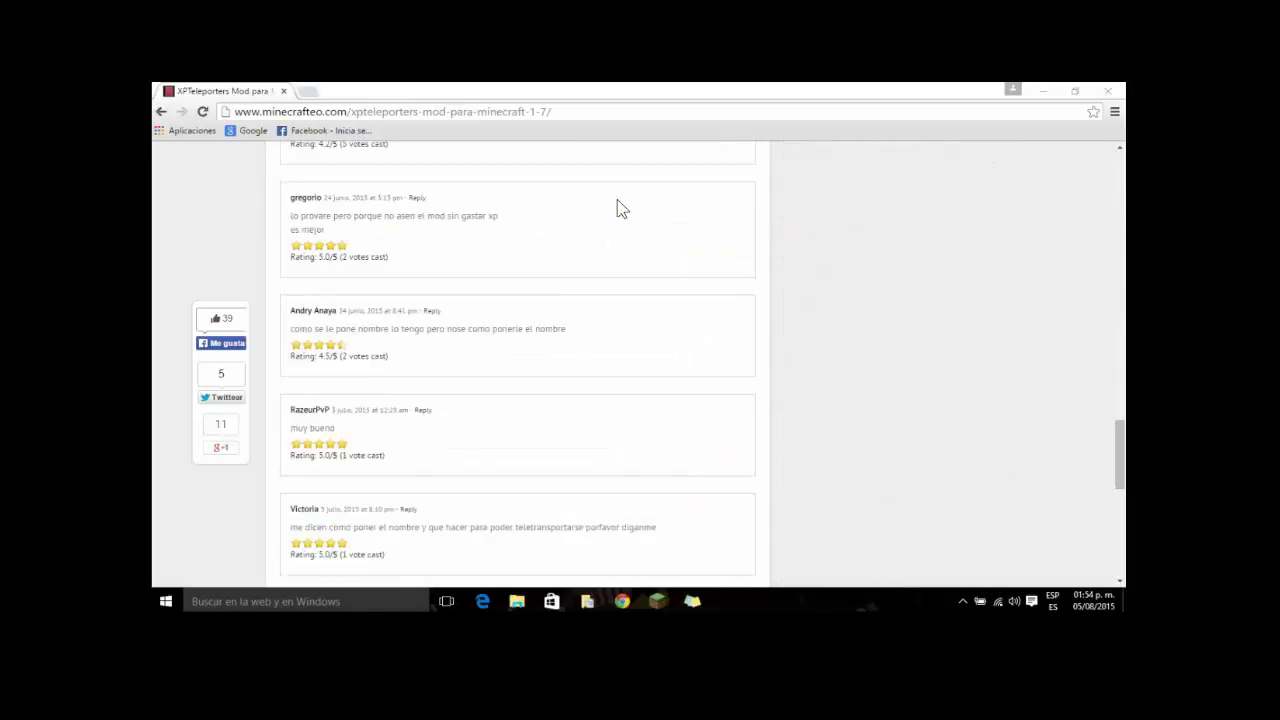
scroll(617, 207, "up", 5)
scroll(617, 207, "up", 2)
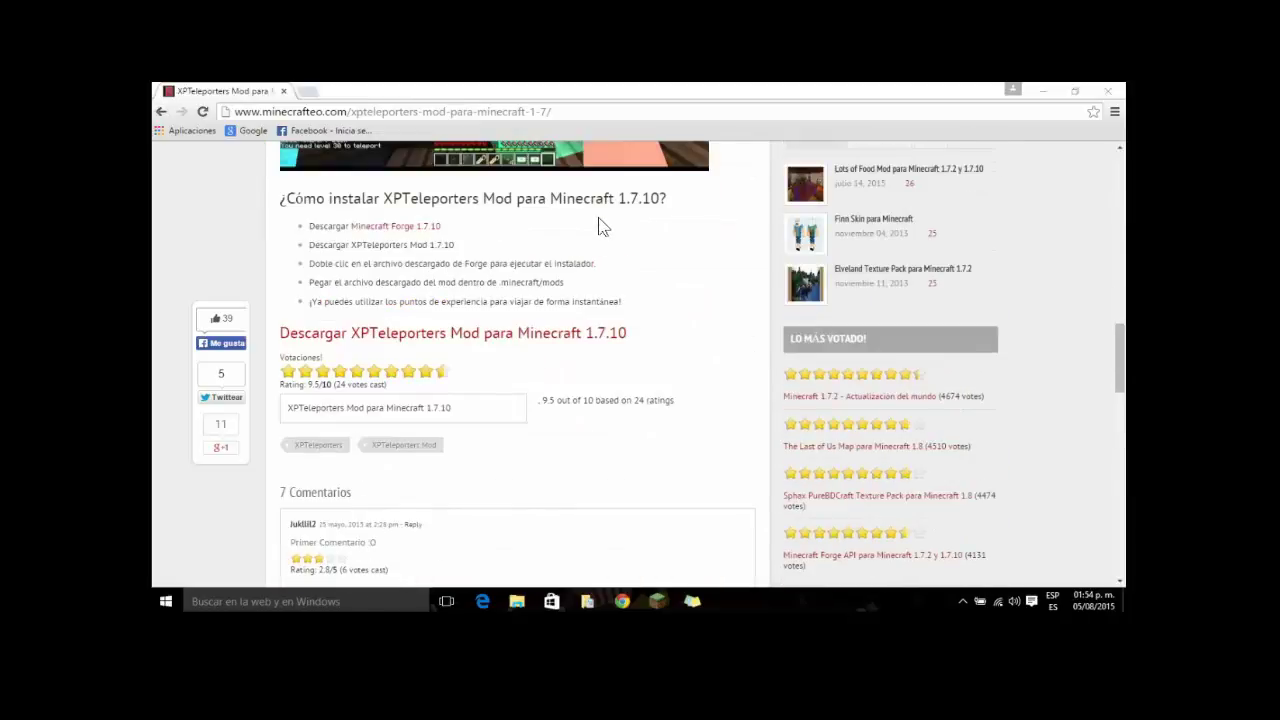
Step: Return to the sticky note and add a second line reading "2. SE VAN A ABAJO Y LE DAN DONDE DICE"
left_click(692, 601)
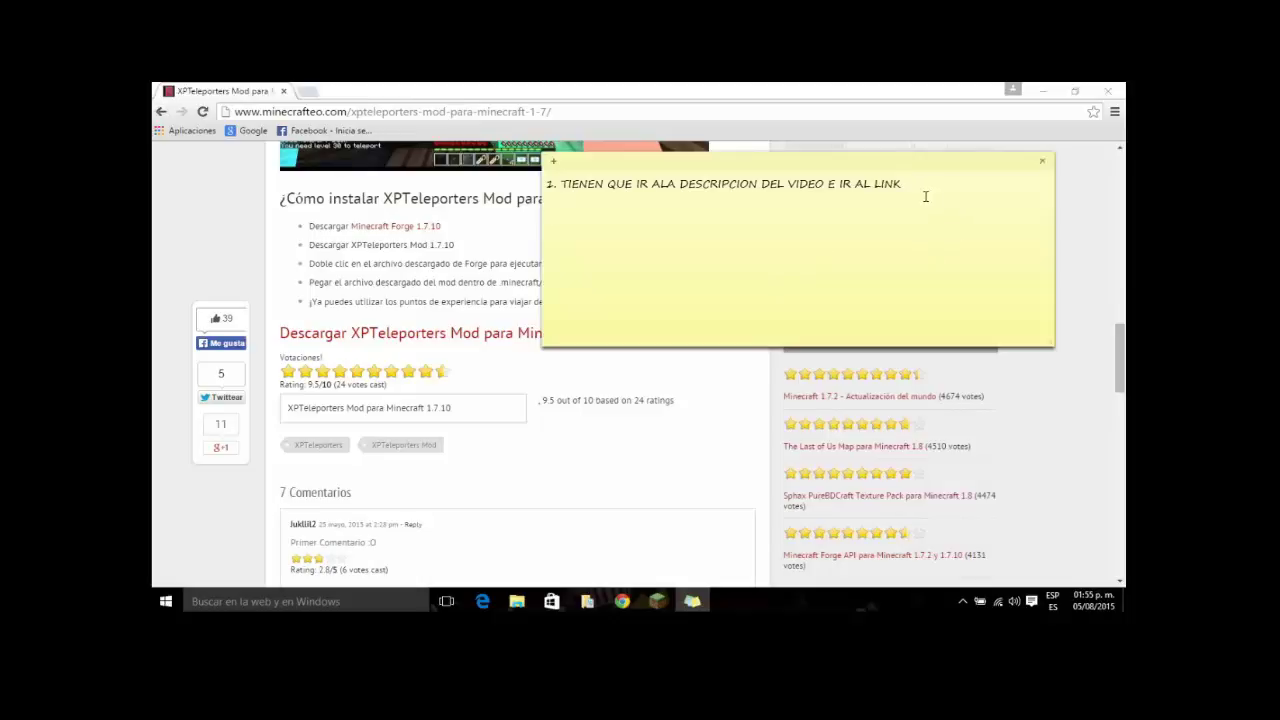
type("2. SE VAN A ABAJO Y L")
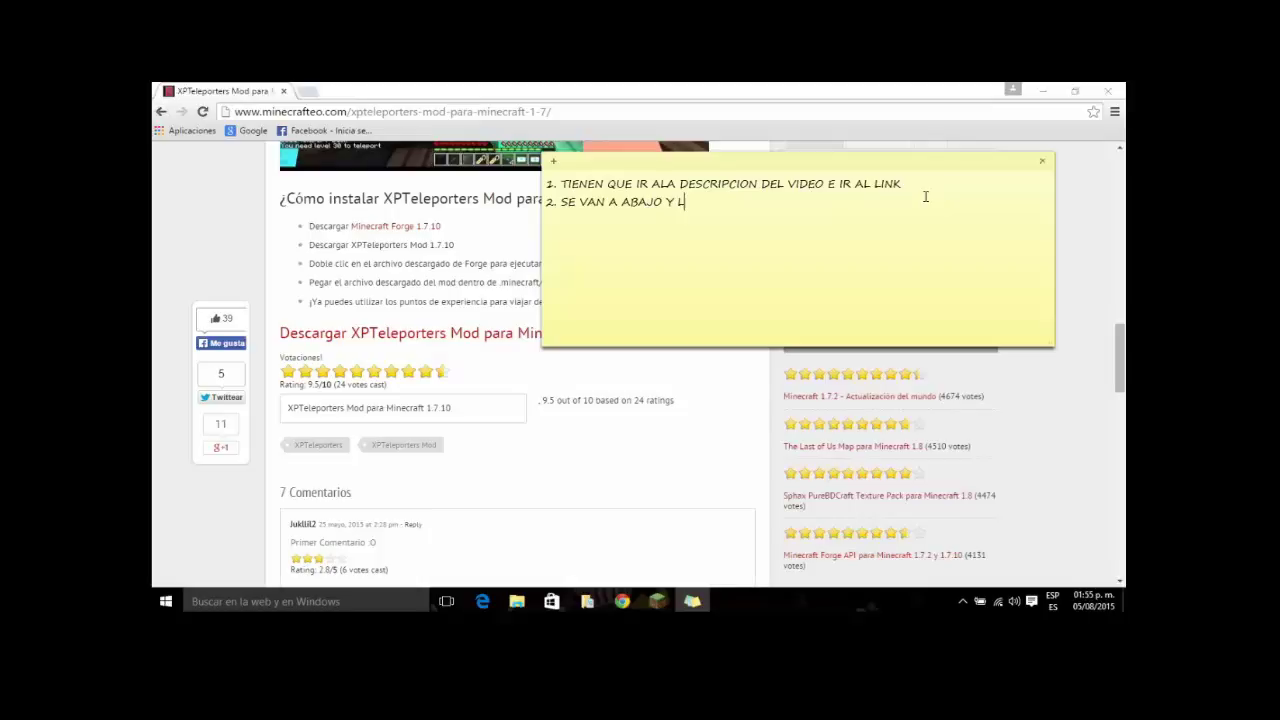
type("E DAN DONDE DICE")
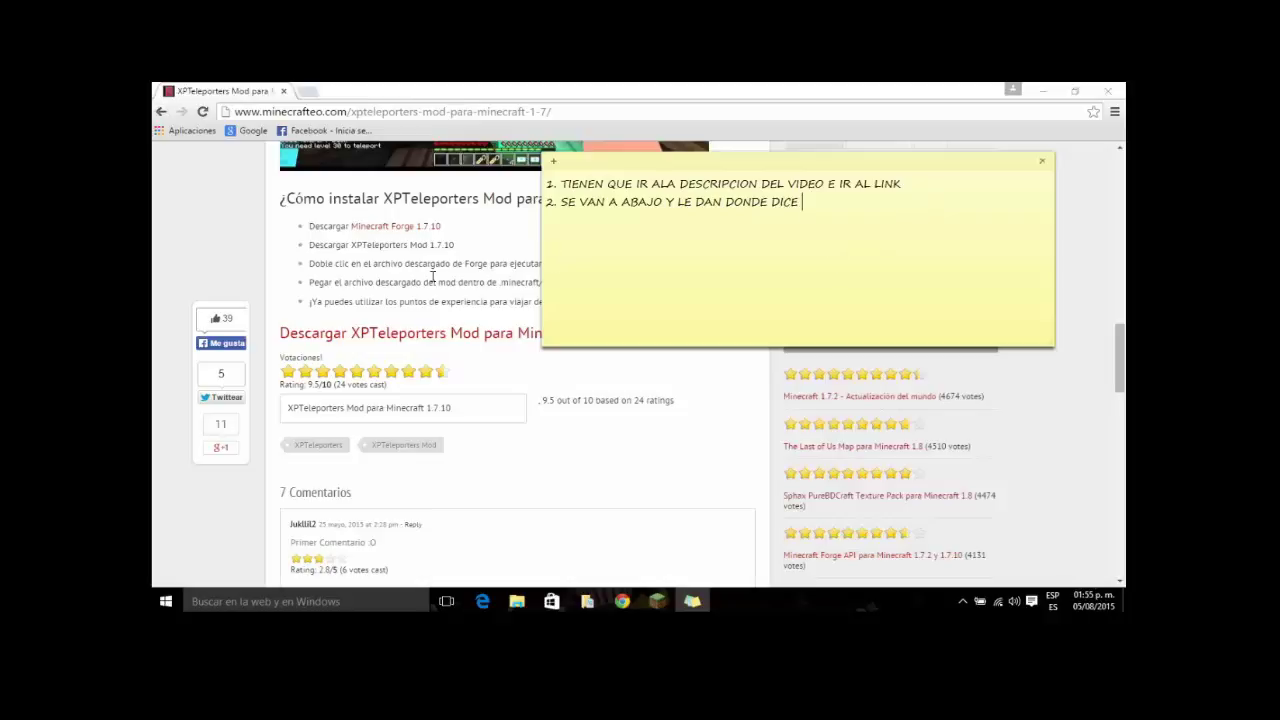
Step: Bring the mod page back to the front and check the wording of the XPTeleporters download link
left_click(290, 330)
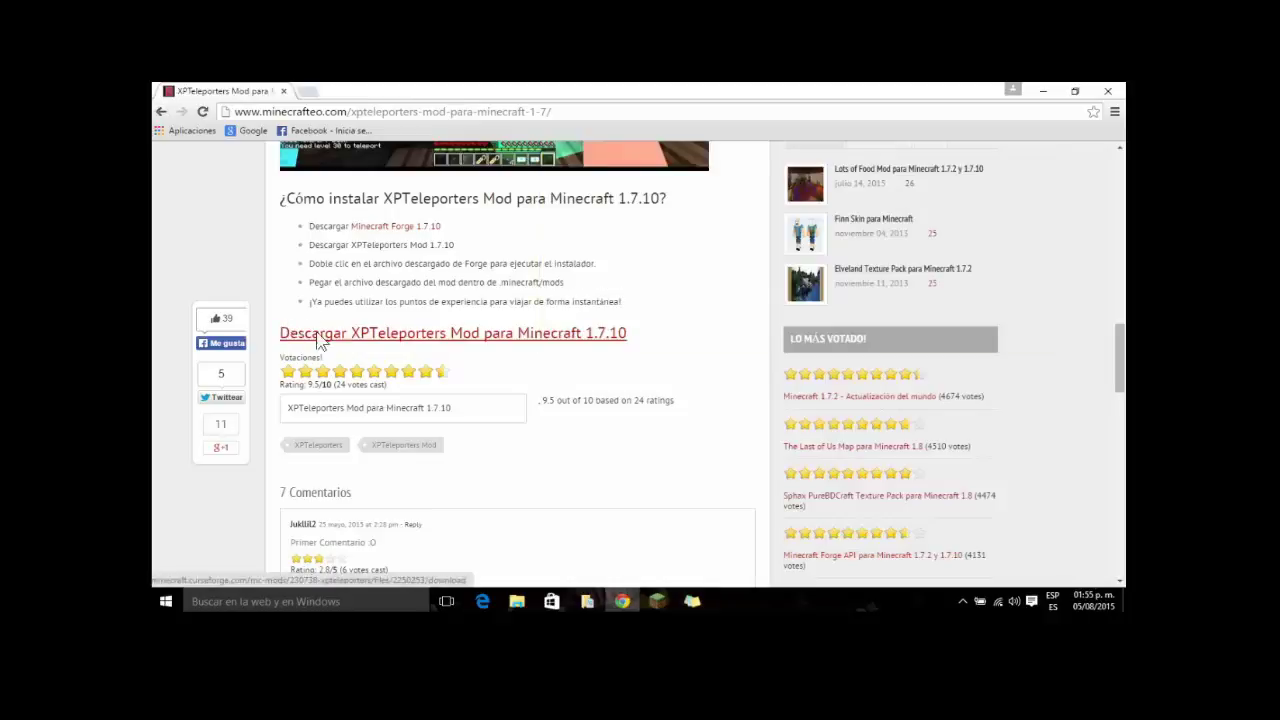
right_click(505, 340)
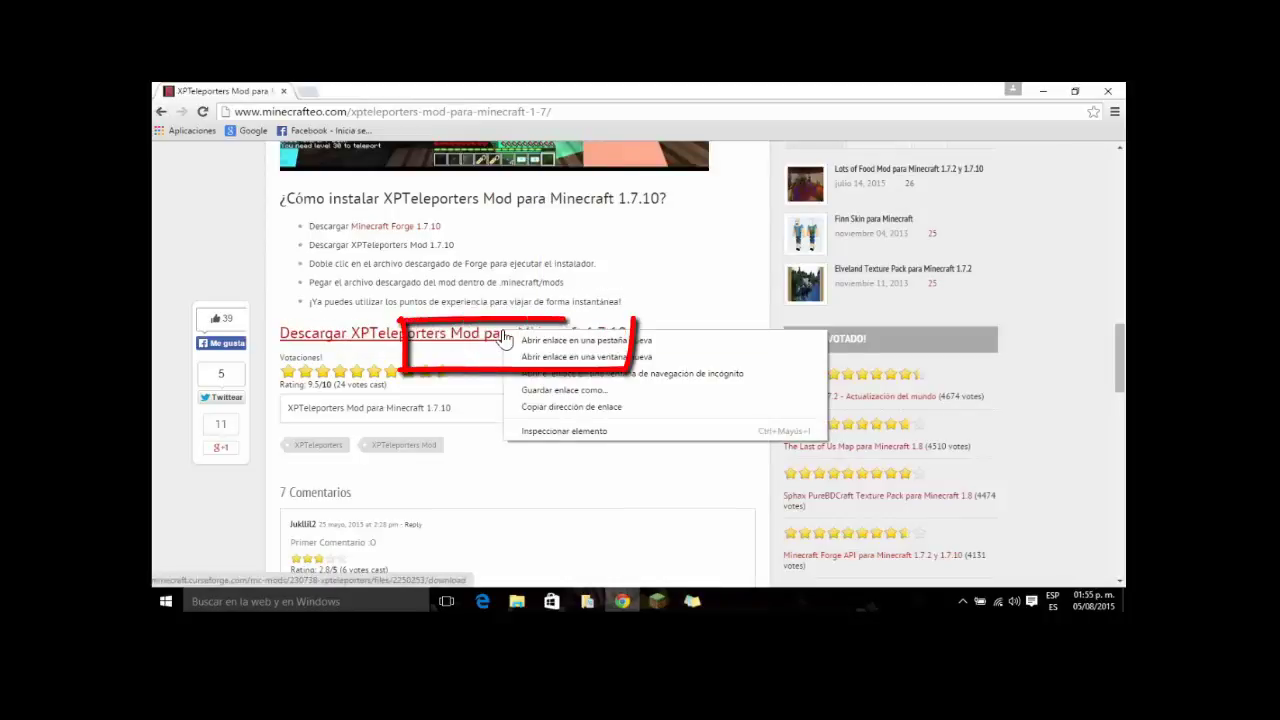
left_click(490, 394)
Step: Complete the note's second line with "DESCARGAR XPTeleprters Mod para minecraft 1.7.10 :D" and move the note lower, off the installation instructions
left_click(691, 601)
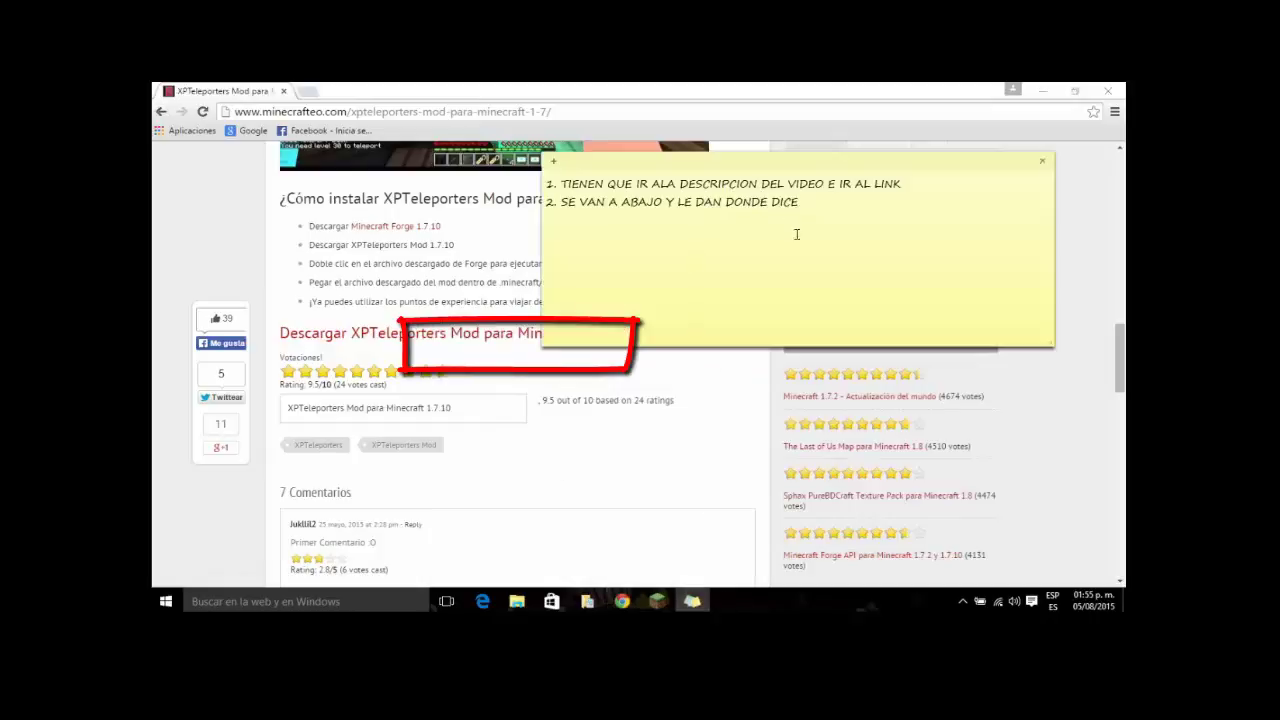
type("DE")
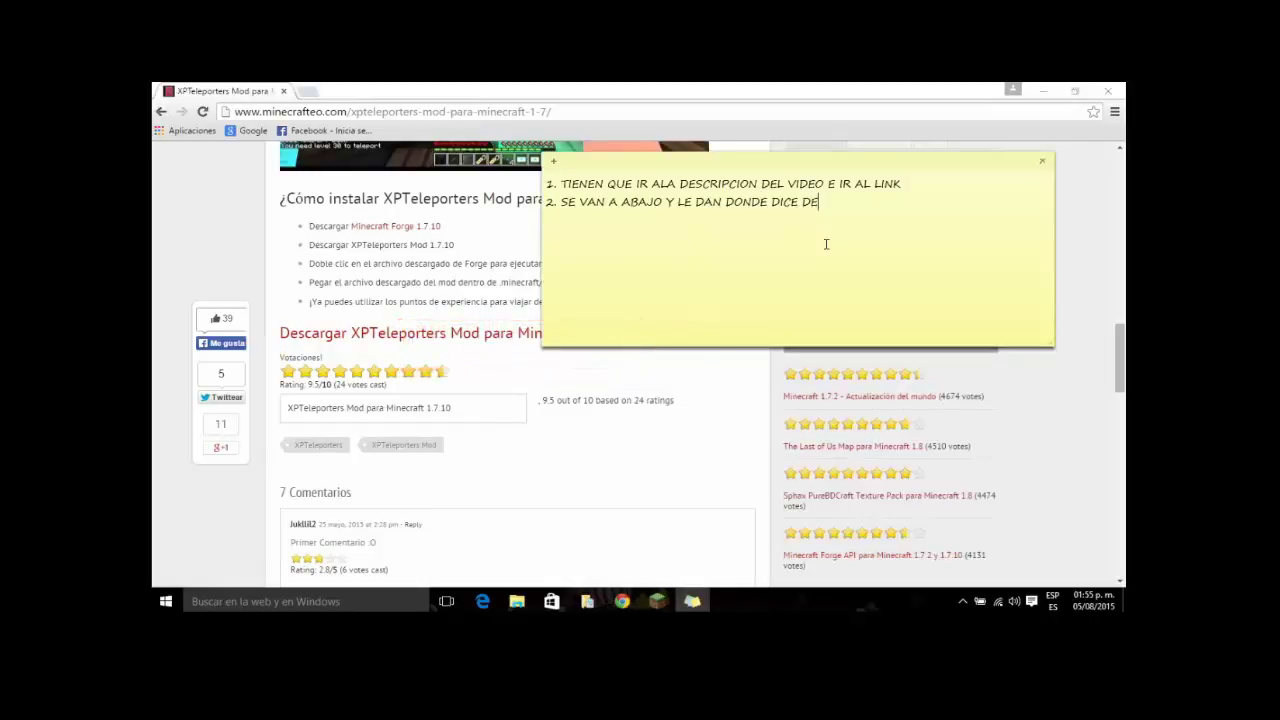
type("SCARGAR XPT")
left_click_drag(708, 158, 719, 161)
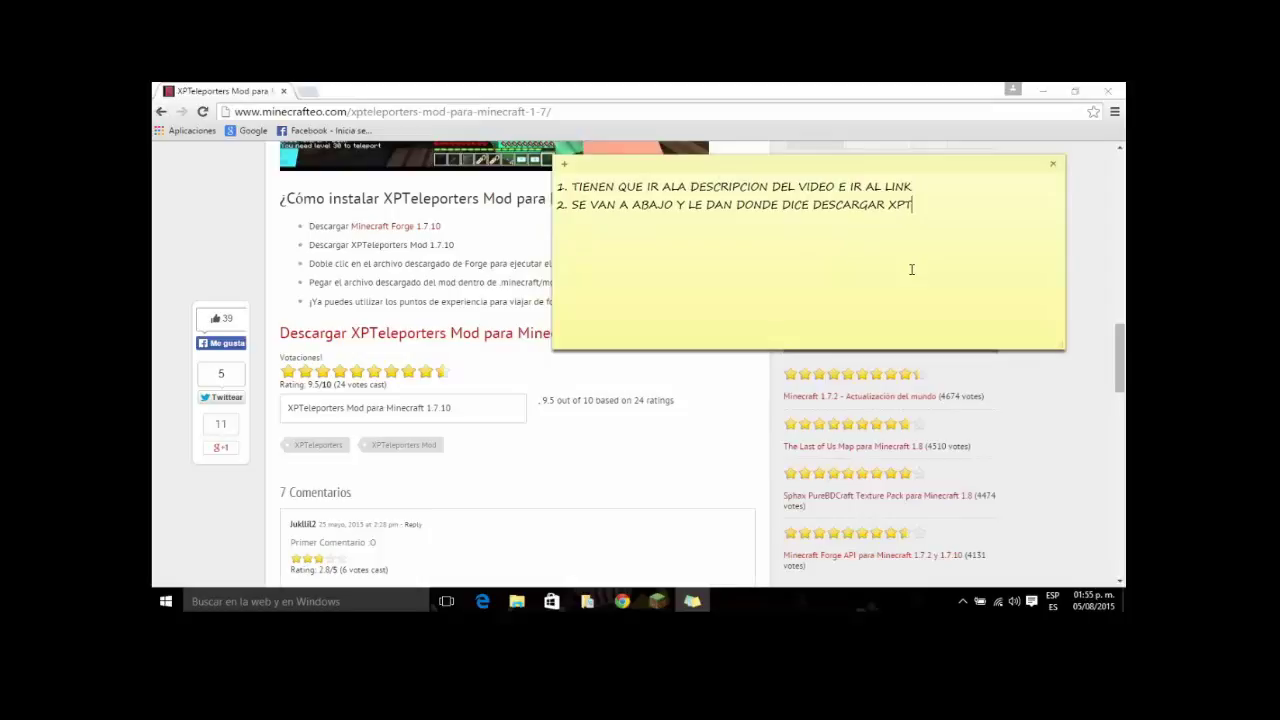
type("eleprters Mod para min")
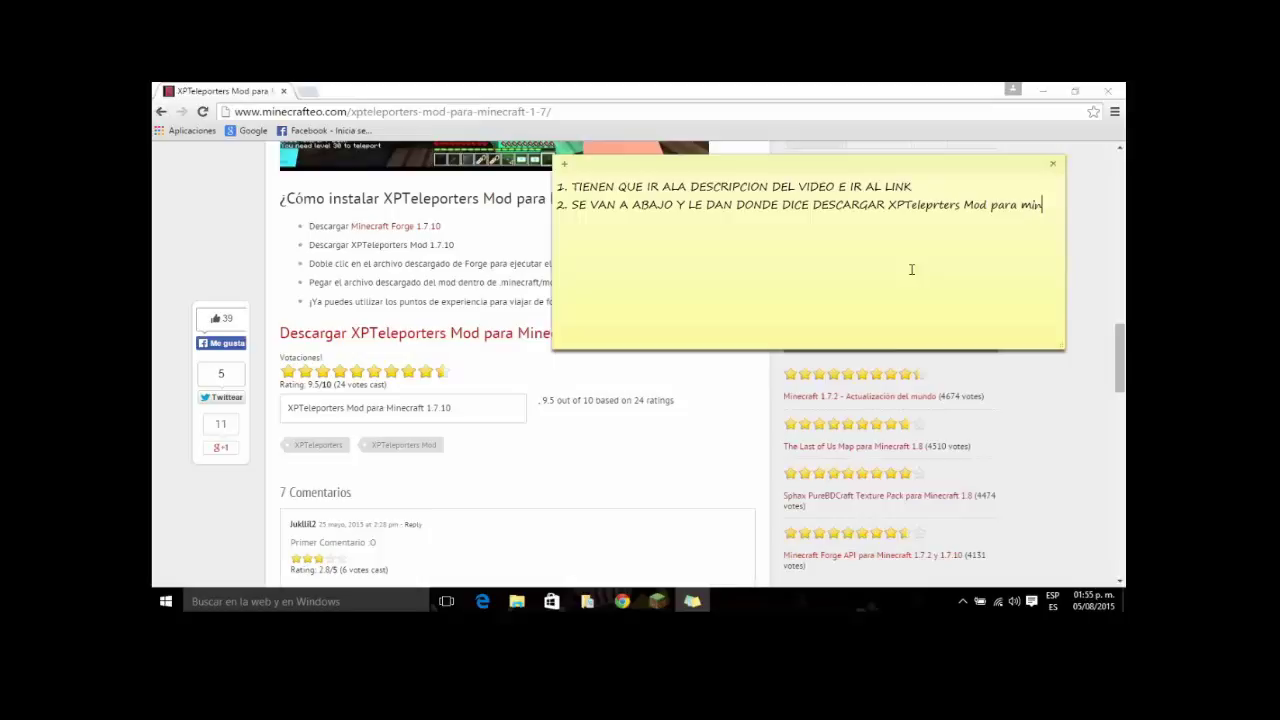
type("ecraft")
left_click_drag(806, 161, 741, 405)
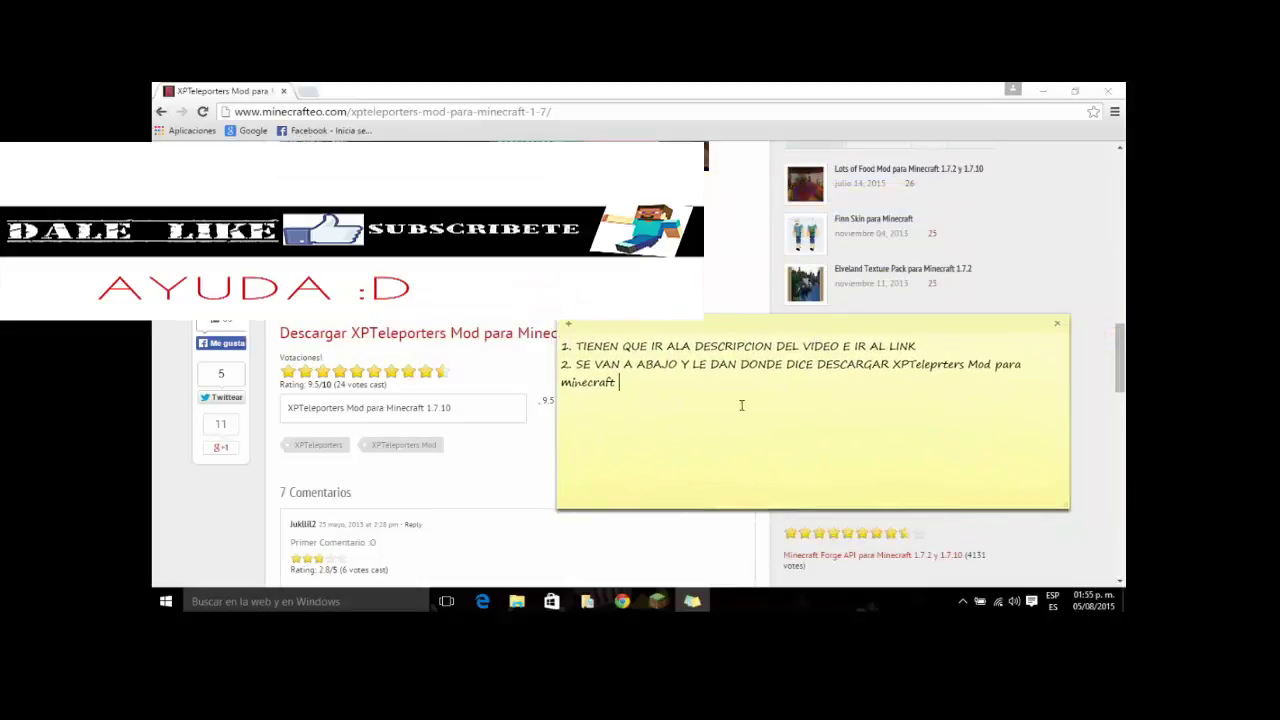
type("1.7.10")
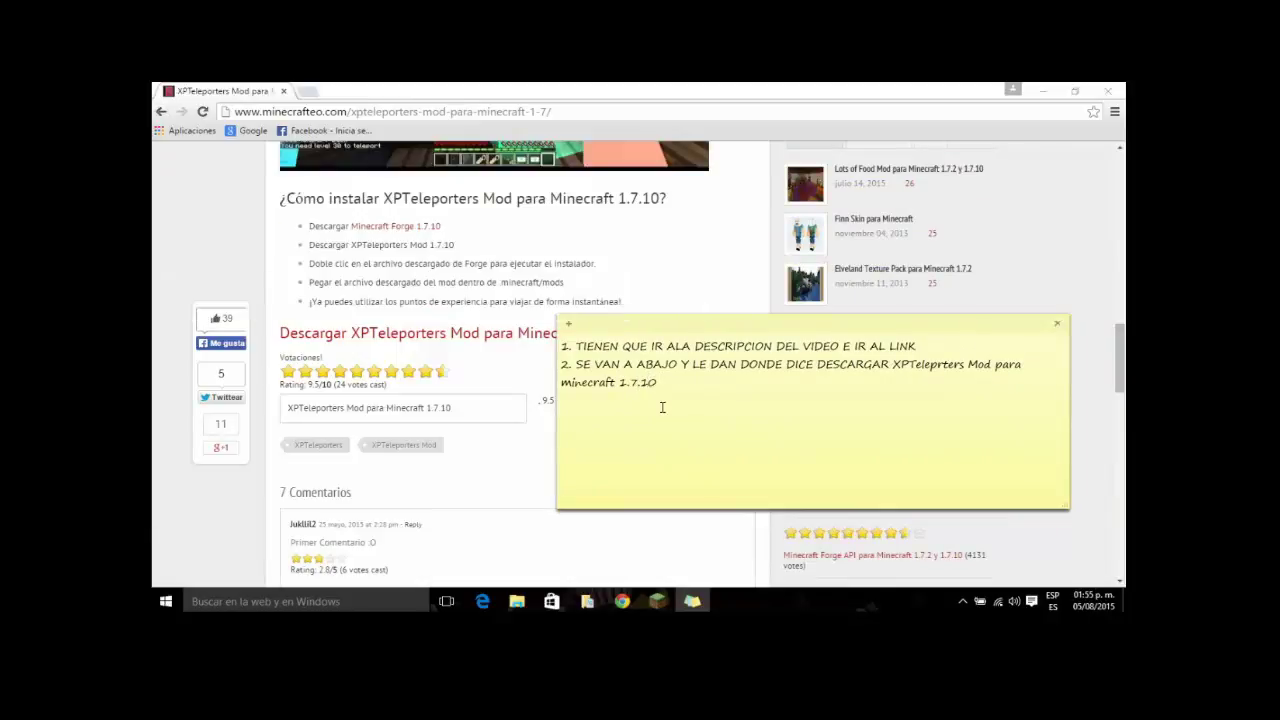
type(" :D")
Step: Download the XPTeleporters mod for Minecraft 1.7.10 from the page, keep the flagged file, and minimize the browser
left_click(366, 340)
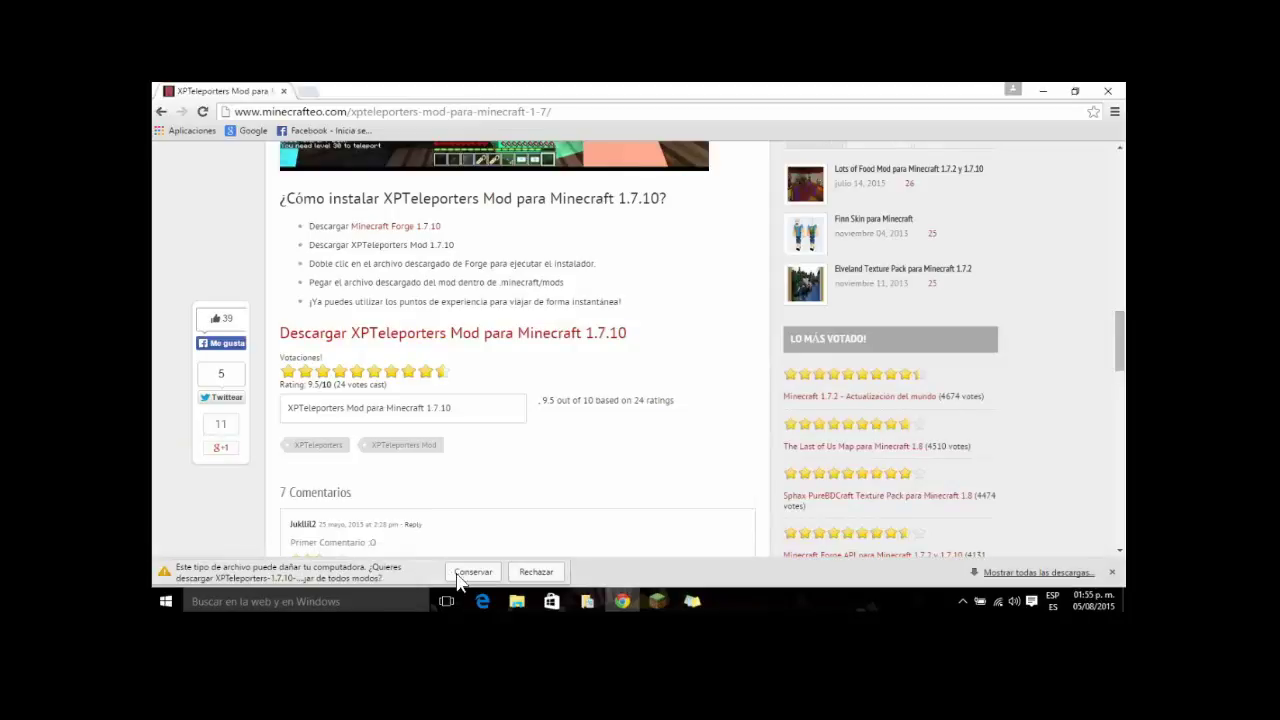
left_click(469, 571)
left_click(619, 596)
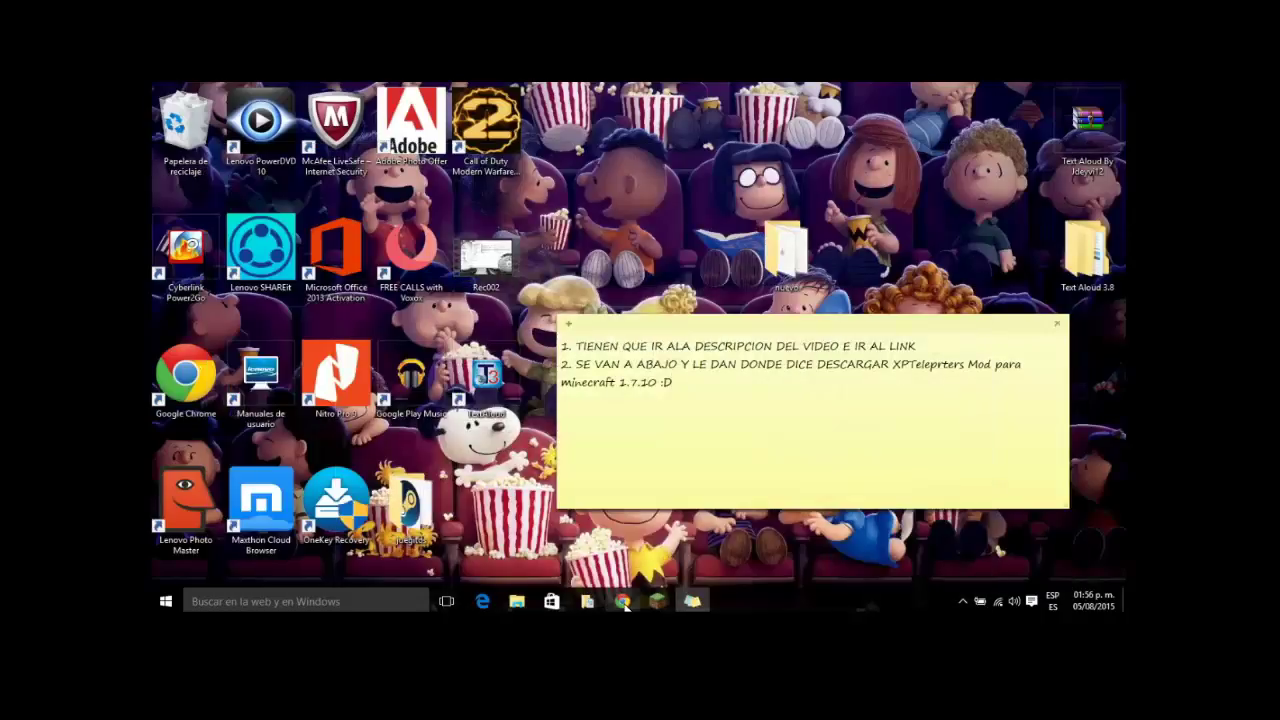
Step: Extend the note's second instruction with "le dan en conservar y lo pasan al escritorio"
type("dan en conservar y lo pasan al esqu")
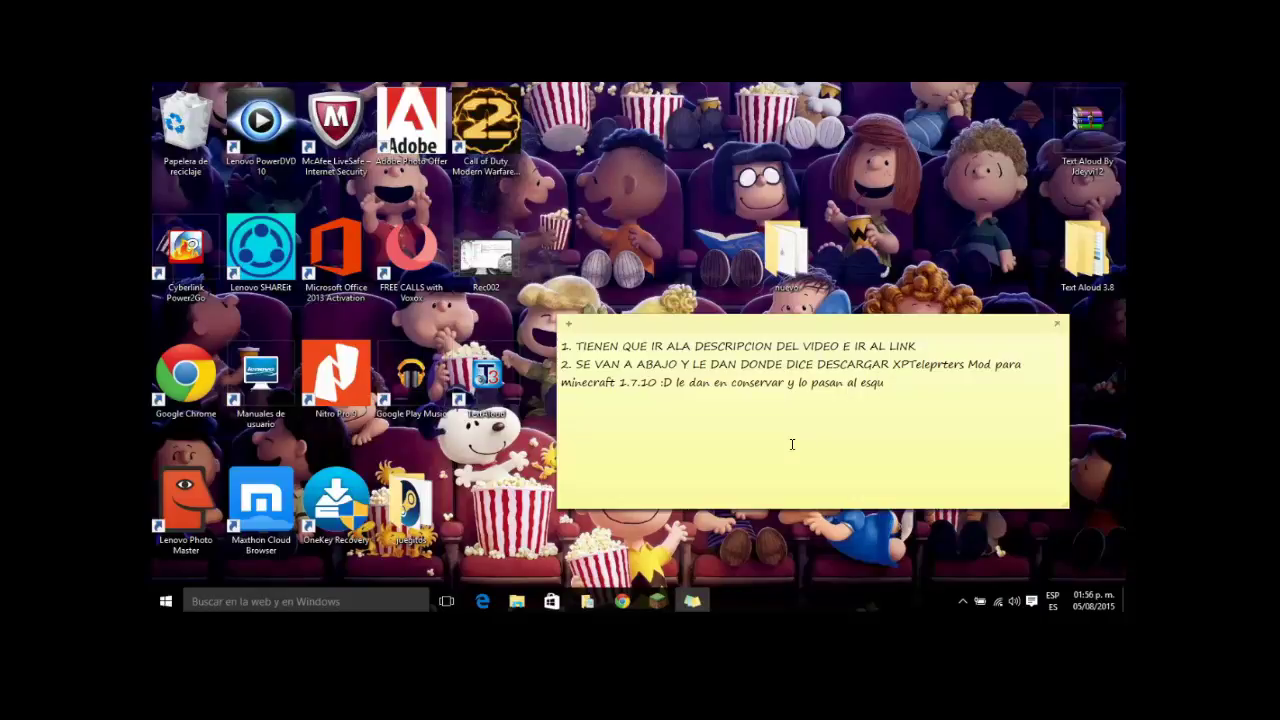
type("r")
key("BackSpace")
key("BackSpace")
type("critorio")
Step: Copy the downloaded XPTeleporters jar file from Chrome to the desktop, then dismiss the downloads bar and minimize the browser
left_click(622, 601)
left_click(1074, 91)
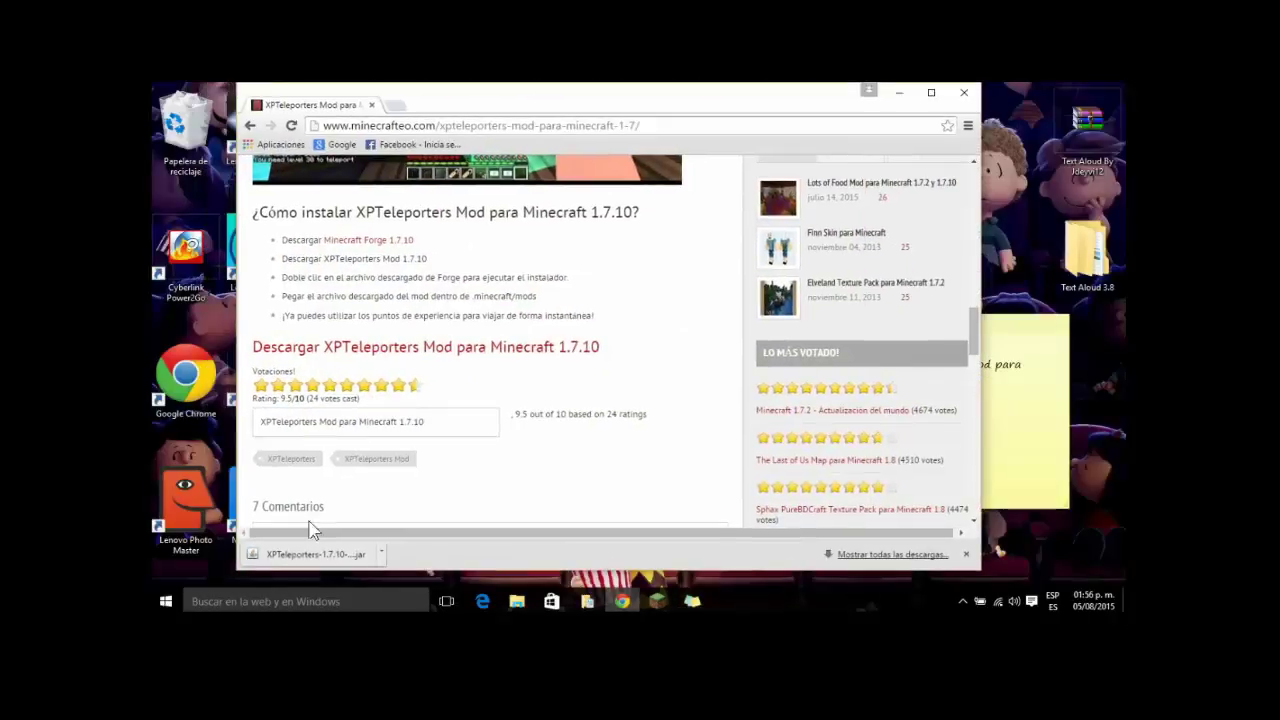
left_click_drag(310, 554, 1035, 205)
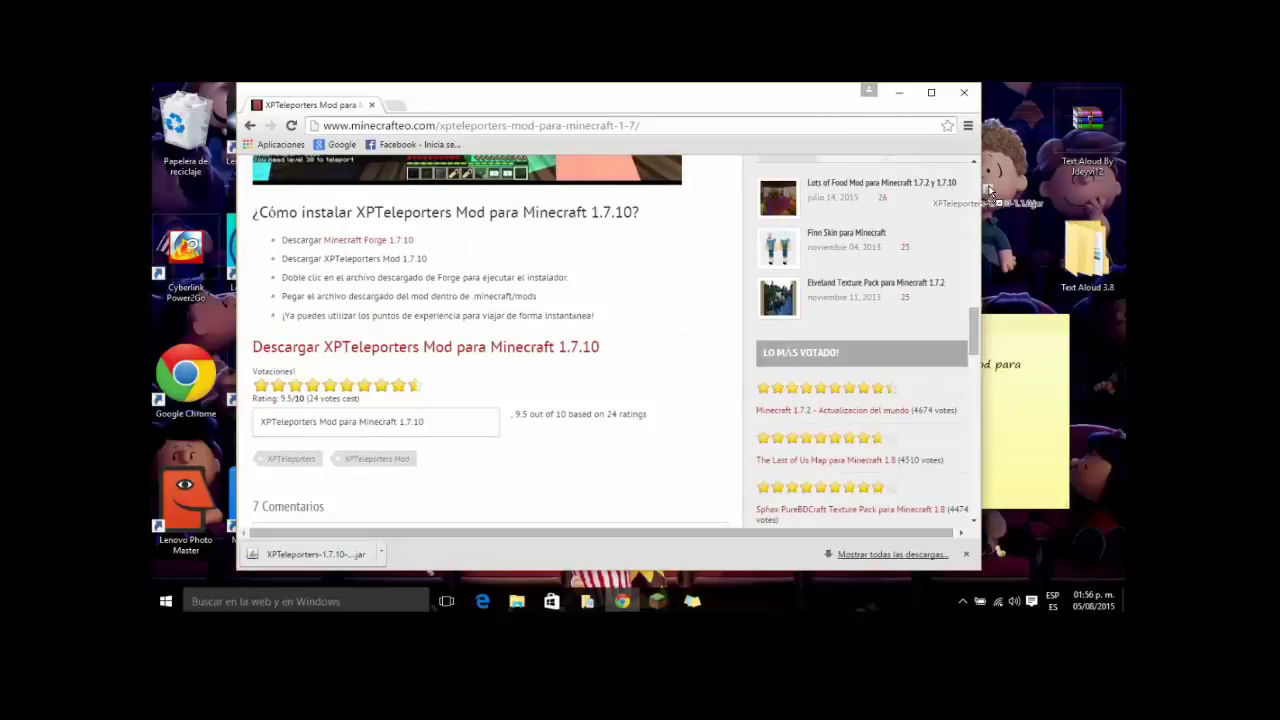
left_click(931, 92)
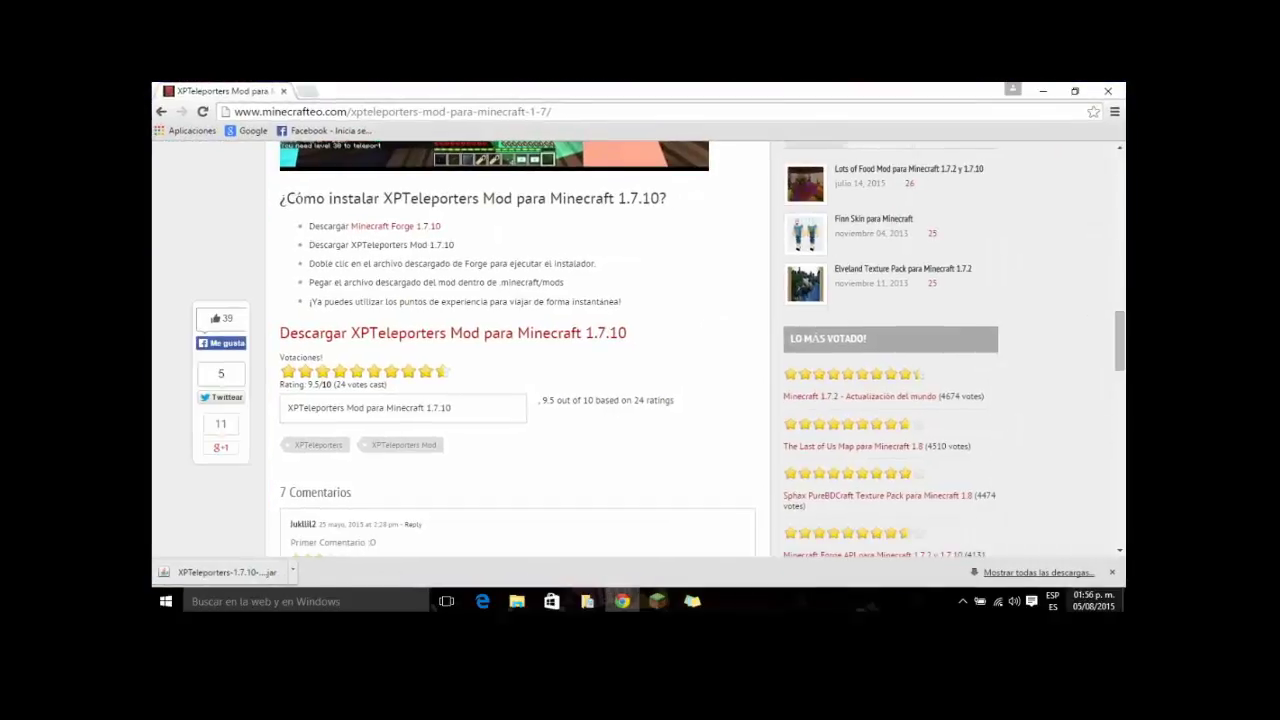
left_click(1111, 572)
left_click(1043, 91)
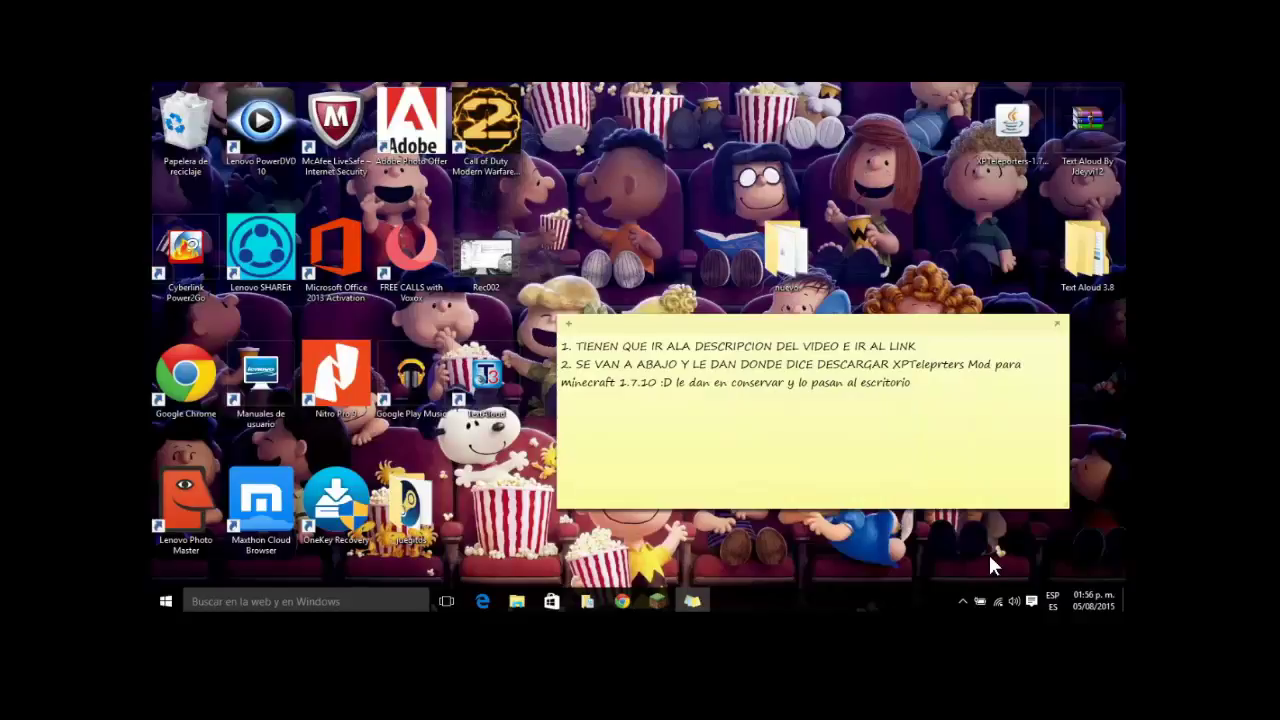
Step: Add a separate line to the note reading "oops antes descarguen el forge para minecraft 1.7.10"
type("ps")
type(" anr")
type("es descarg")
type("uen el fo")
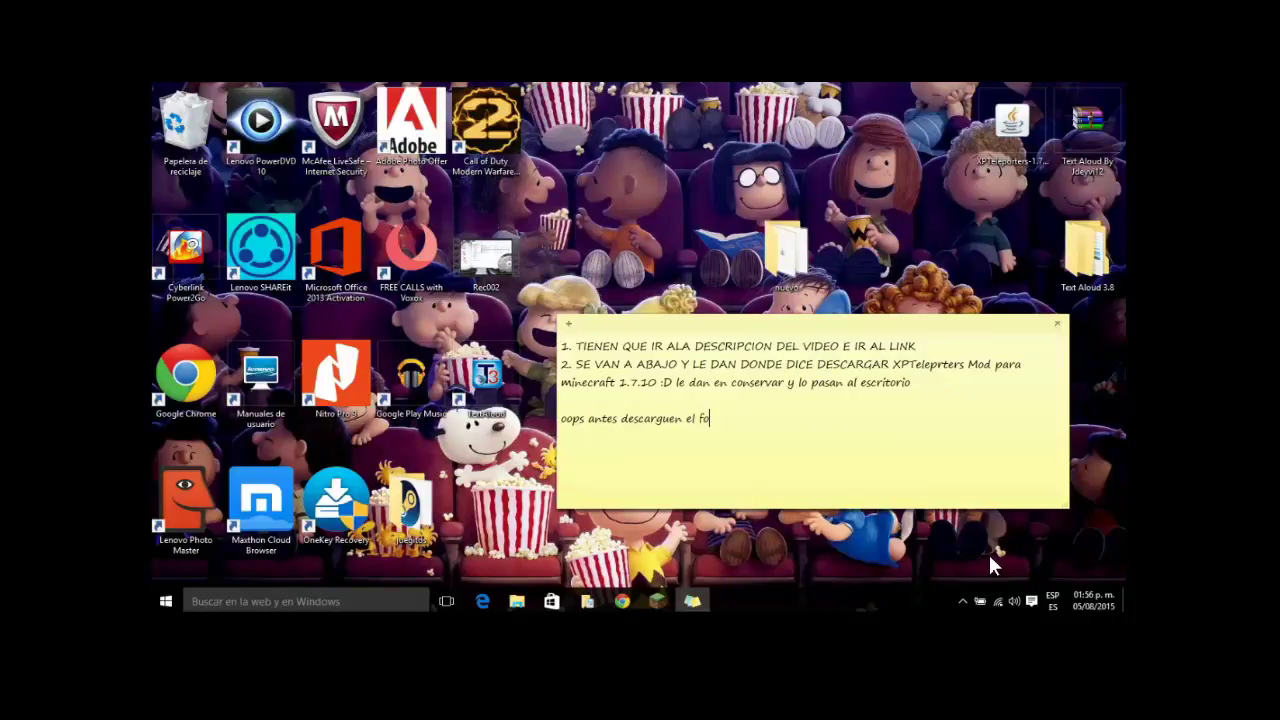
type("rge para minecraft 1.")
type("7.10  ")
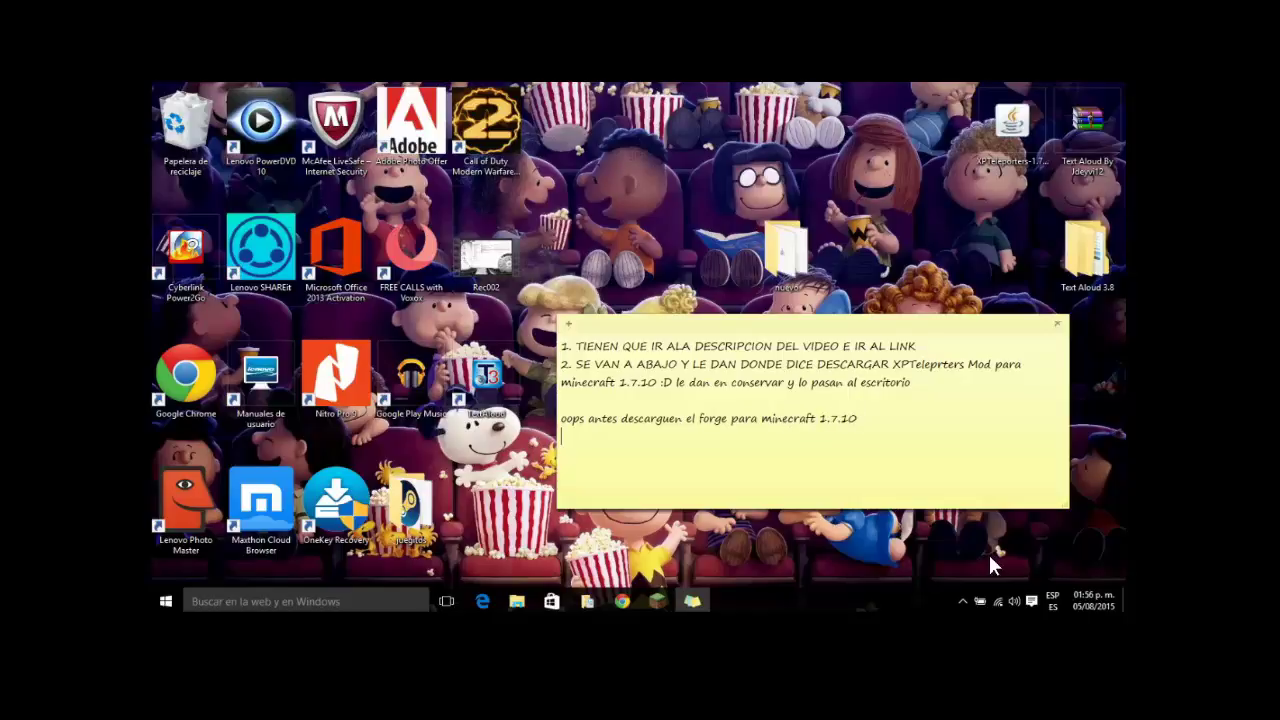
Step: Add another paragraph to the note: "bueno ya descargardo van ala carpeta .minecraft sigan mis pasos windos mas r"
type("bueno ya descargar")
key("BackSpace")
type("do van al")
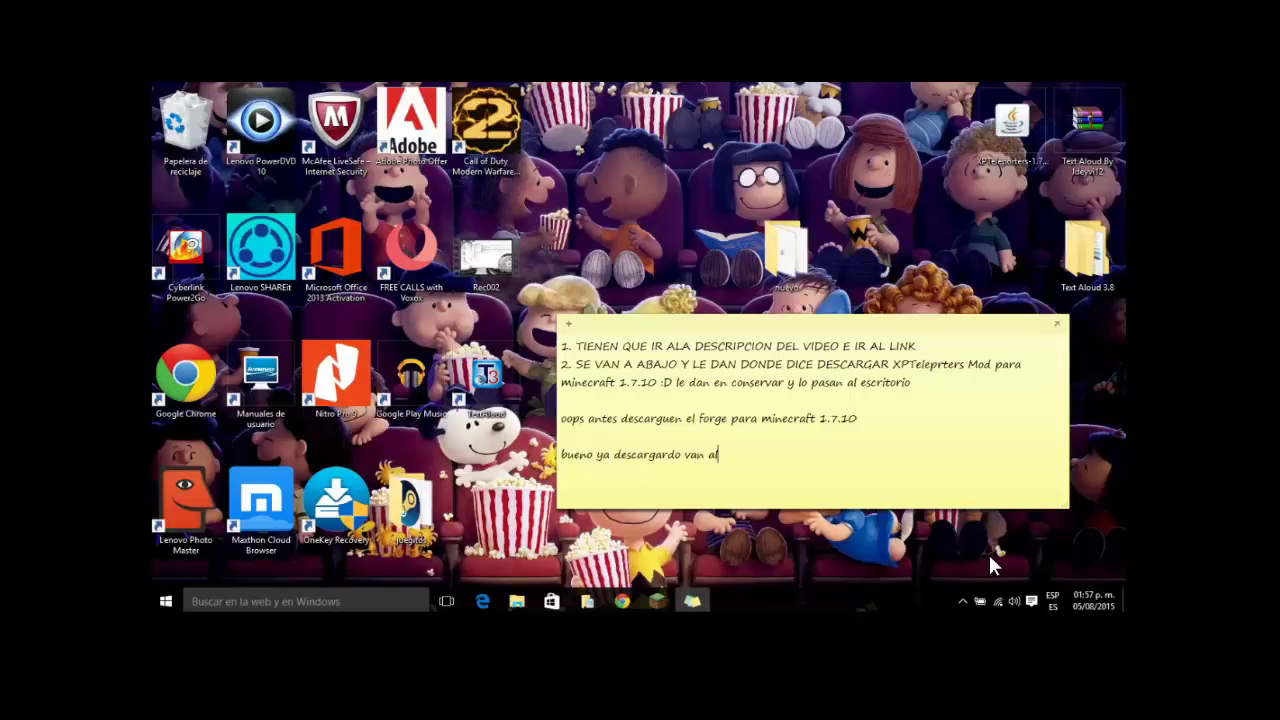
type("a carpeta .minecraft siga")
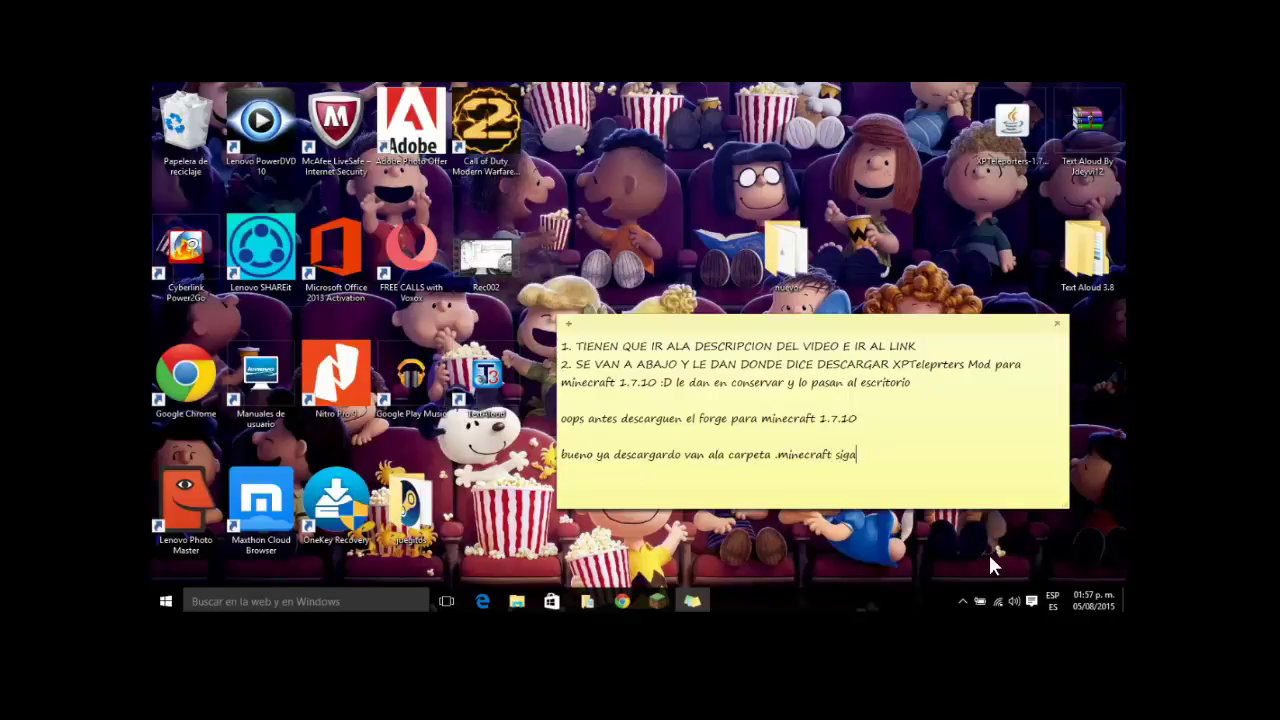
type("n mis pasos Windos mas r")
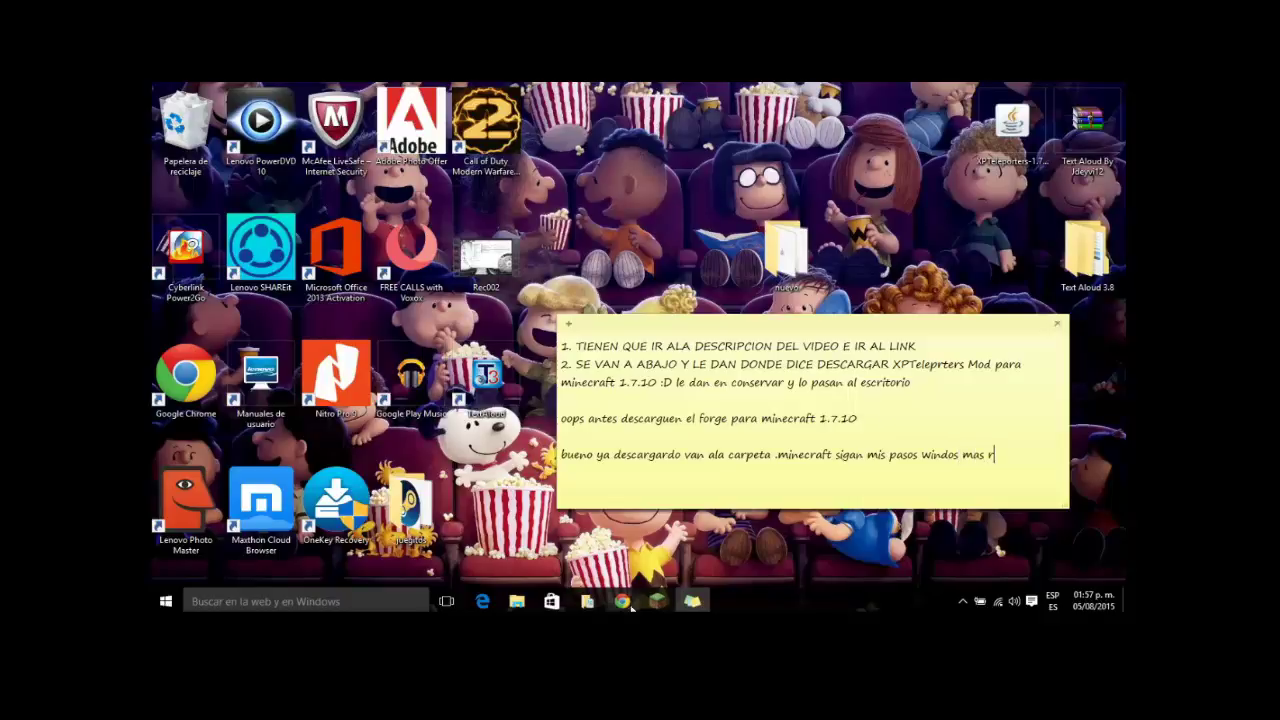
Step: Highlight "windos mas r" in the note and open the %appdata% folder through the Run dialog
left_click_drag(921, 455, 1002, 458)
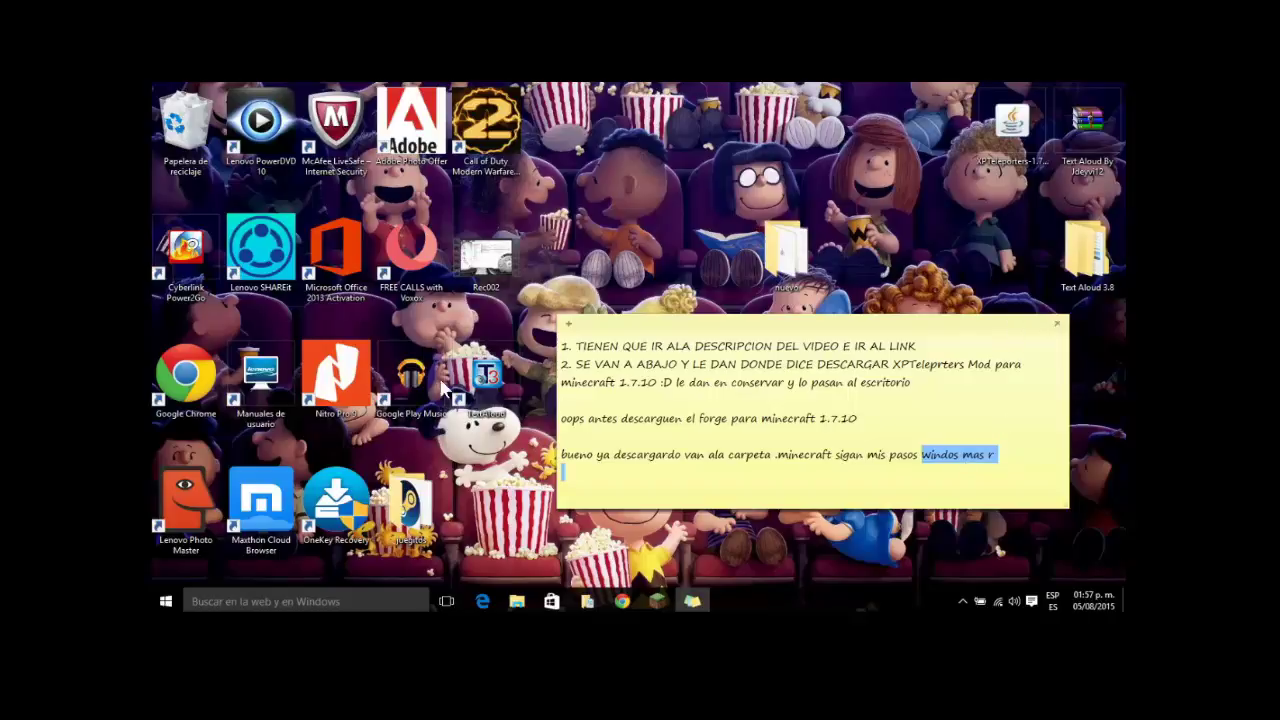
key("super+r")
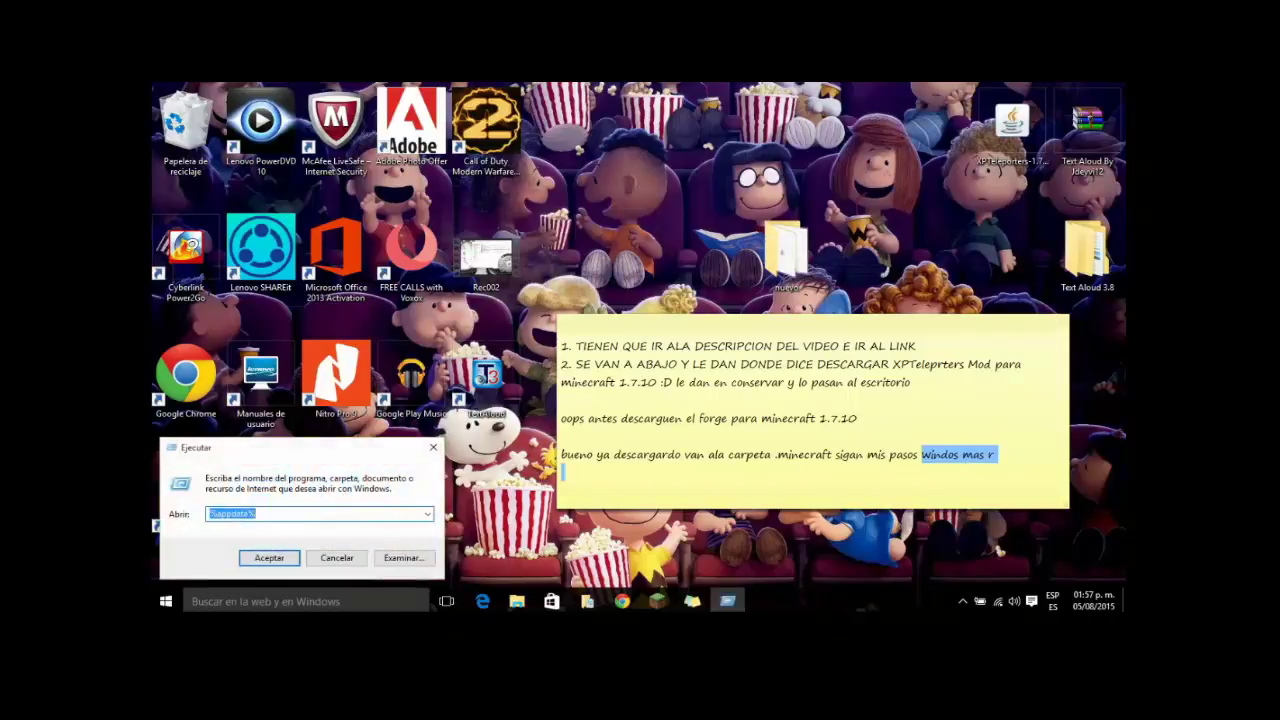
left_click(266, 560)
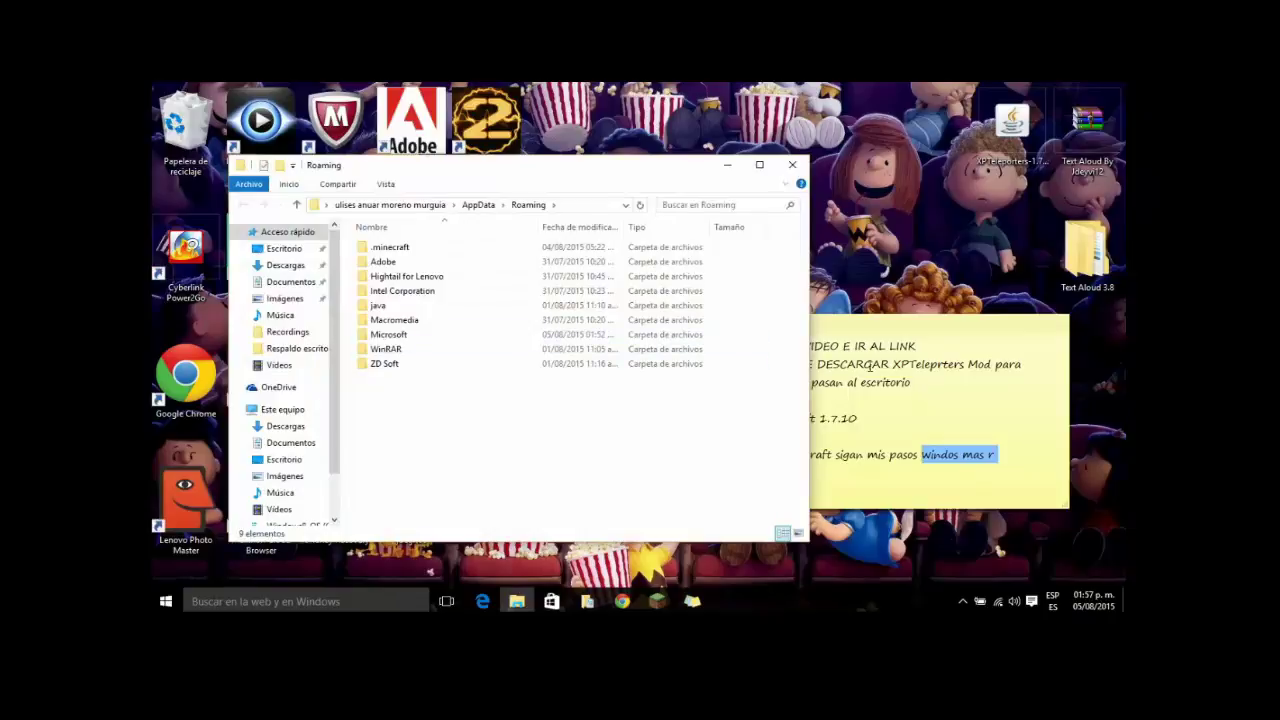
Step: Continue the note's last paragraph with "luego %appdata% y .minecraft"
left_click(1004, 456)
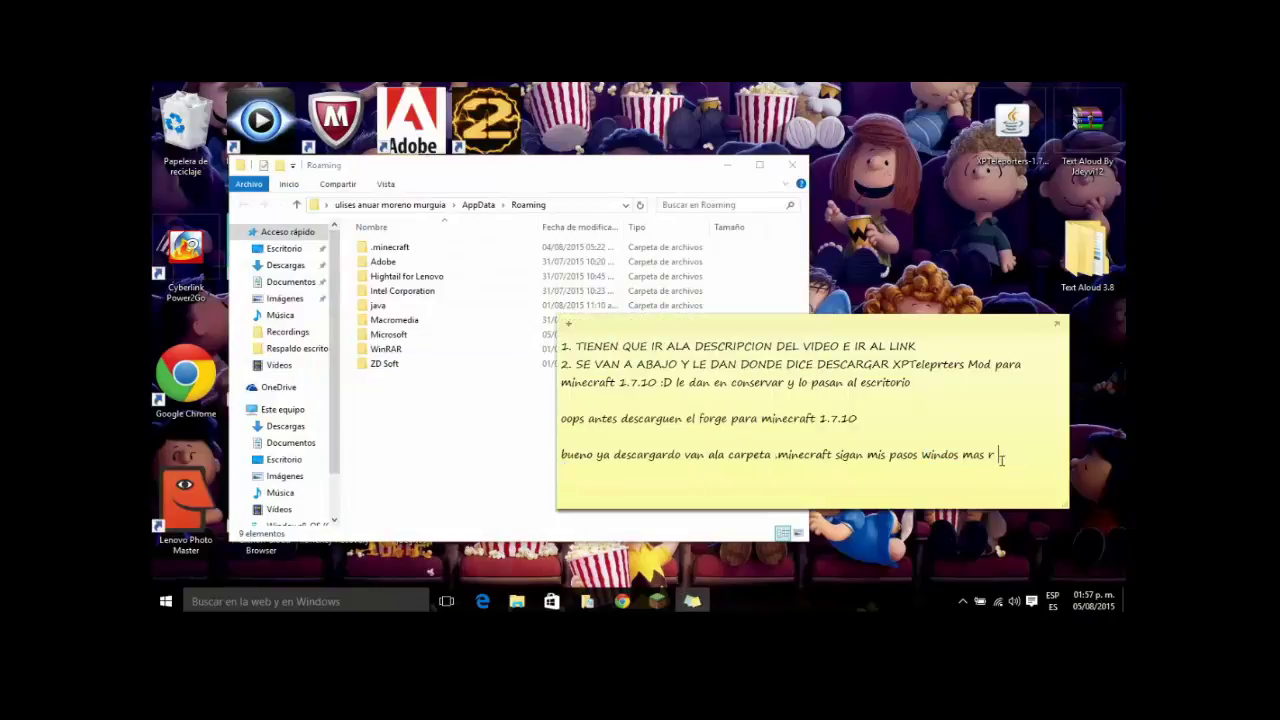
type("luego ")
type("%")
type("appt")
type("dat")
type("a%")
type(" y")
type(" .minecraft")
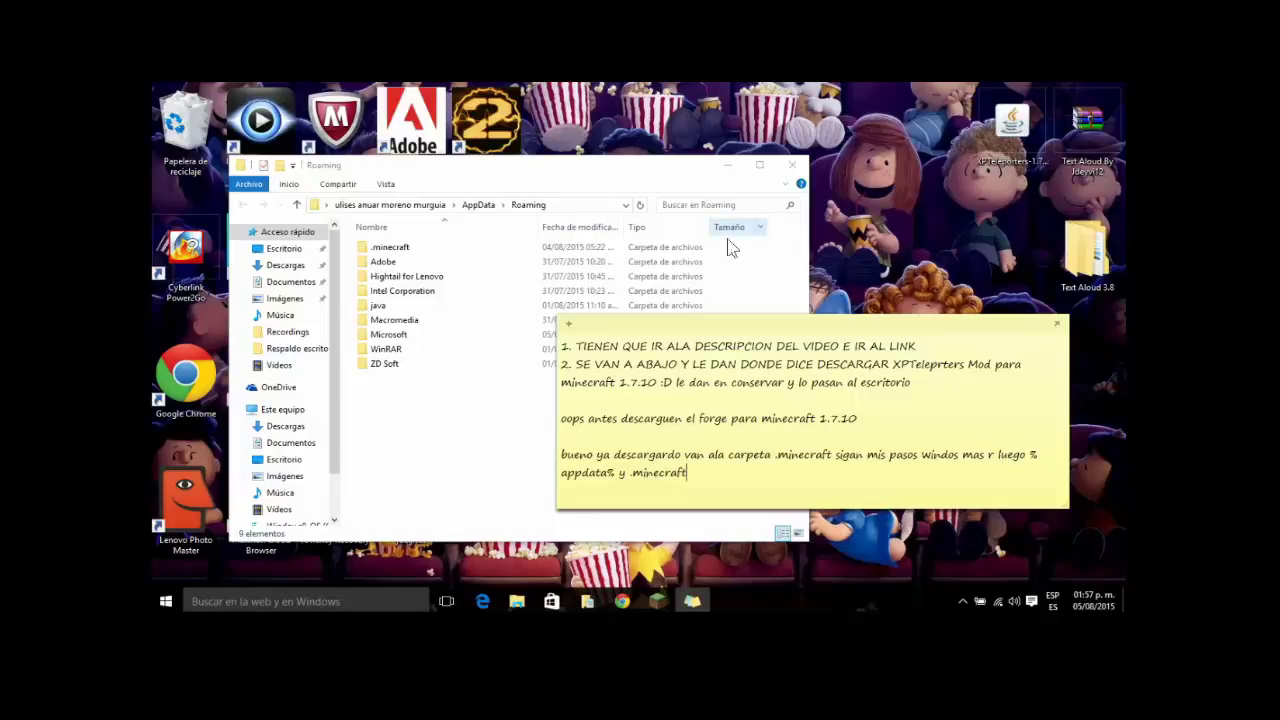
Step: Open the .minecraft folder and extend the note with "y lo meten asu carpeta mods si no tienen una la crean haci"
double_click(390, 247)
left_click(922, 490)
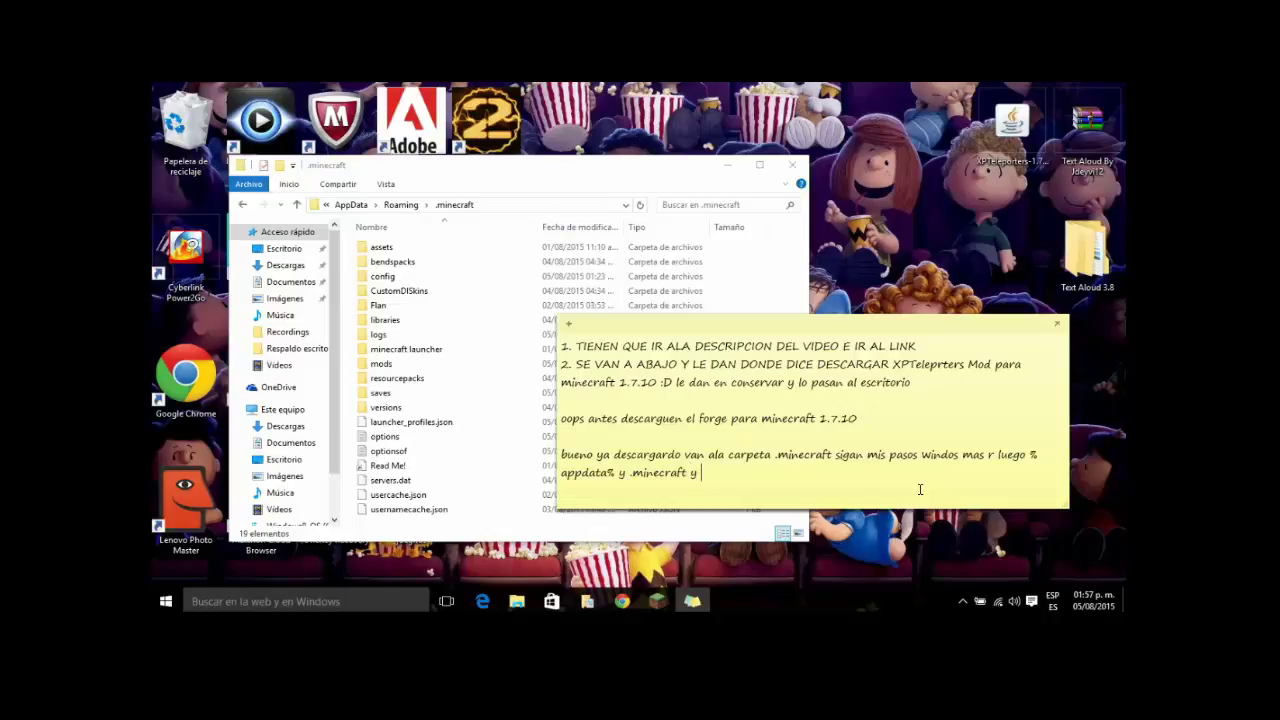
type("hola")
key("BackSpace")
key("BackSpace")
key("BackSpace")
key("BackSpace")
type("lo meten ")
type("h")
type("su ca")
type("rpeta m")
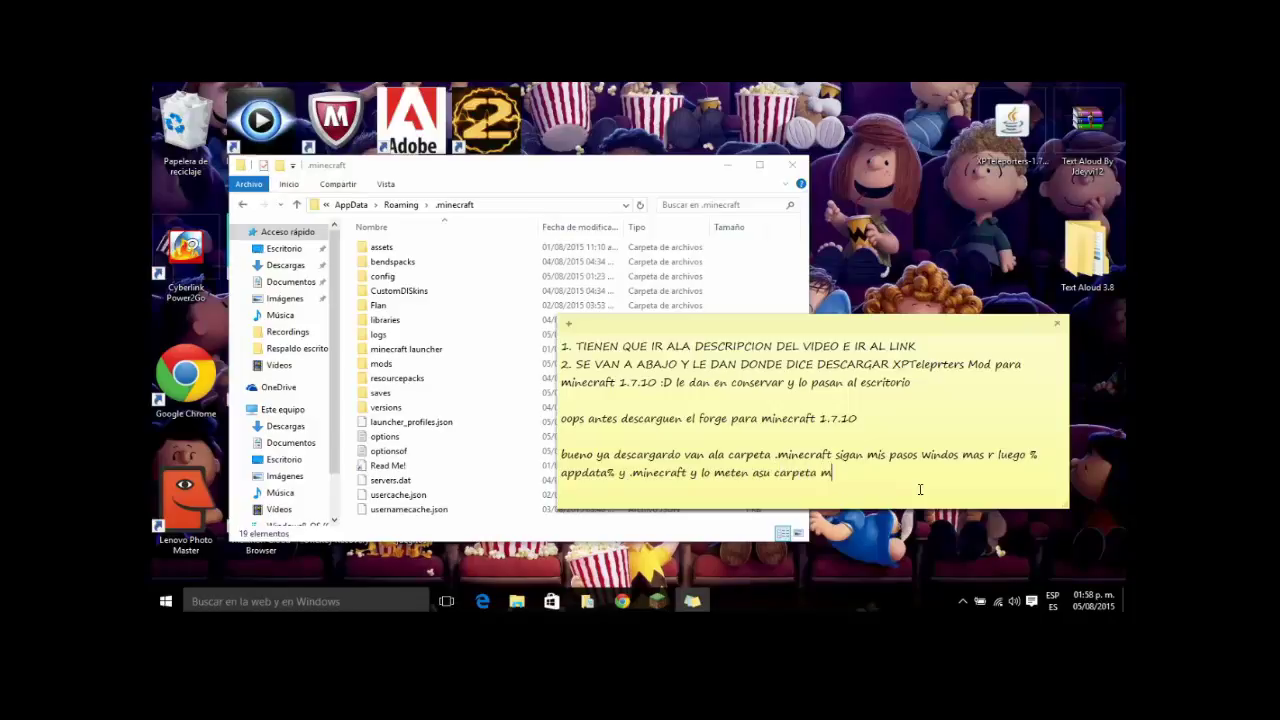
type("ods si no tienen una la crean haci")
Step: Create a new folder inside .minecraft, trying out the name "mods" before clearing it
left_click(349, 346)
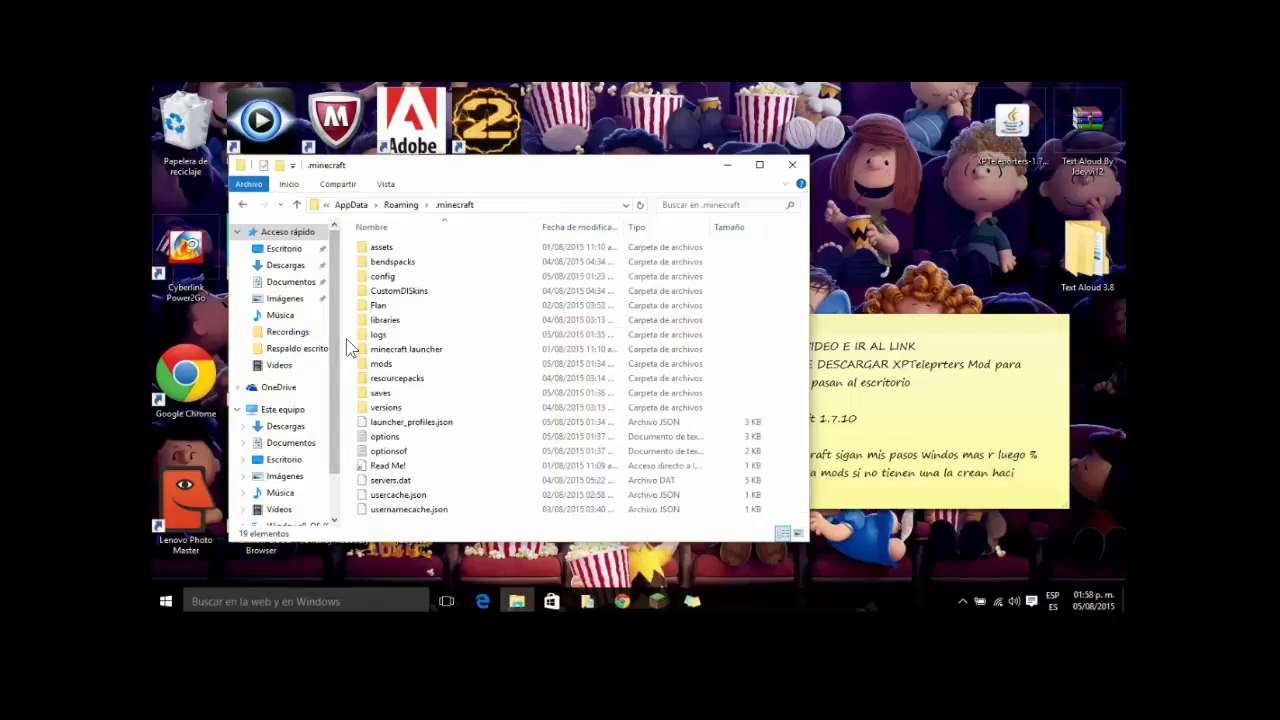
right_click(348, 343)
mouse_move(383, 508)
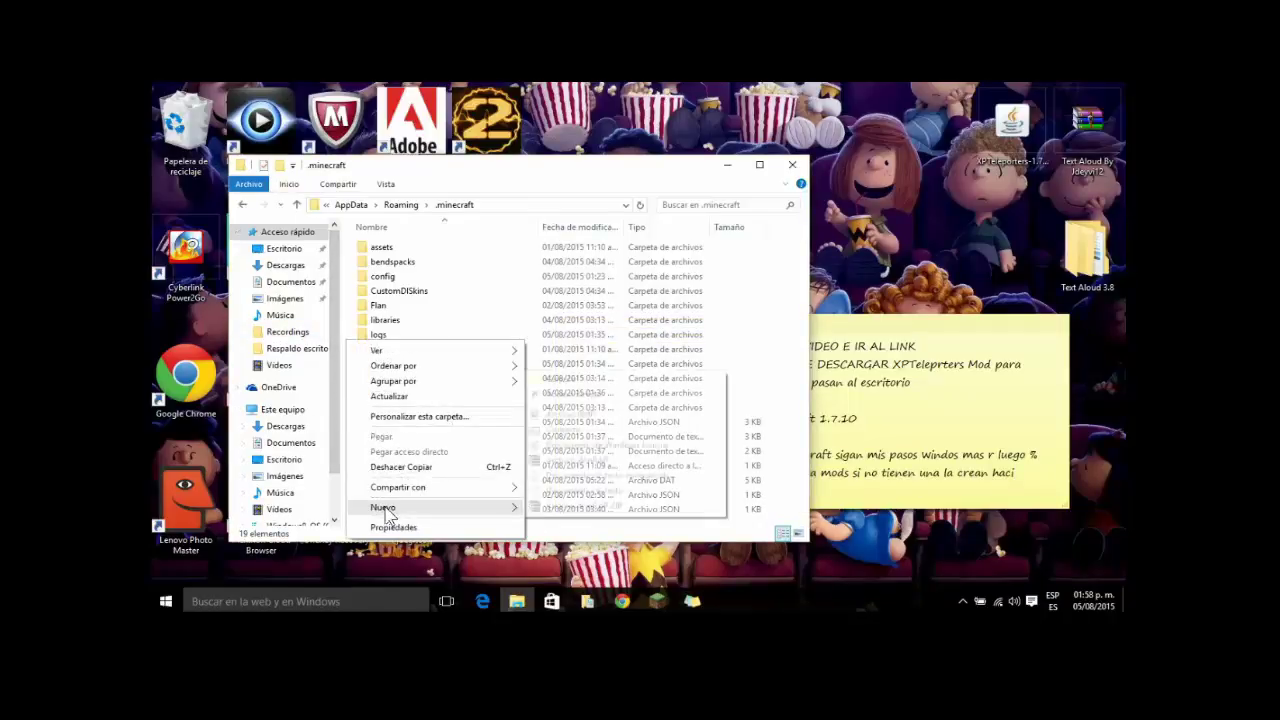
left_click(558, 382)
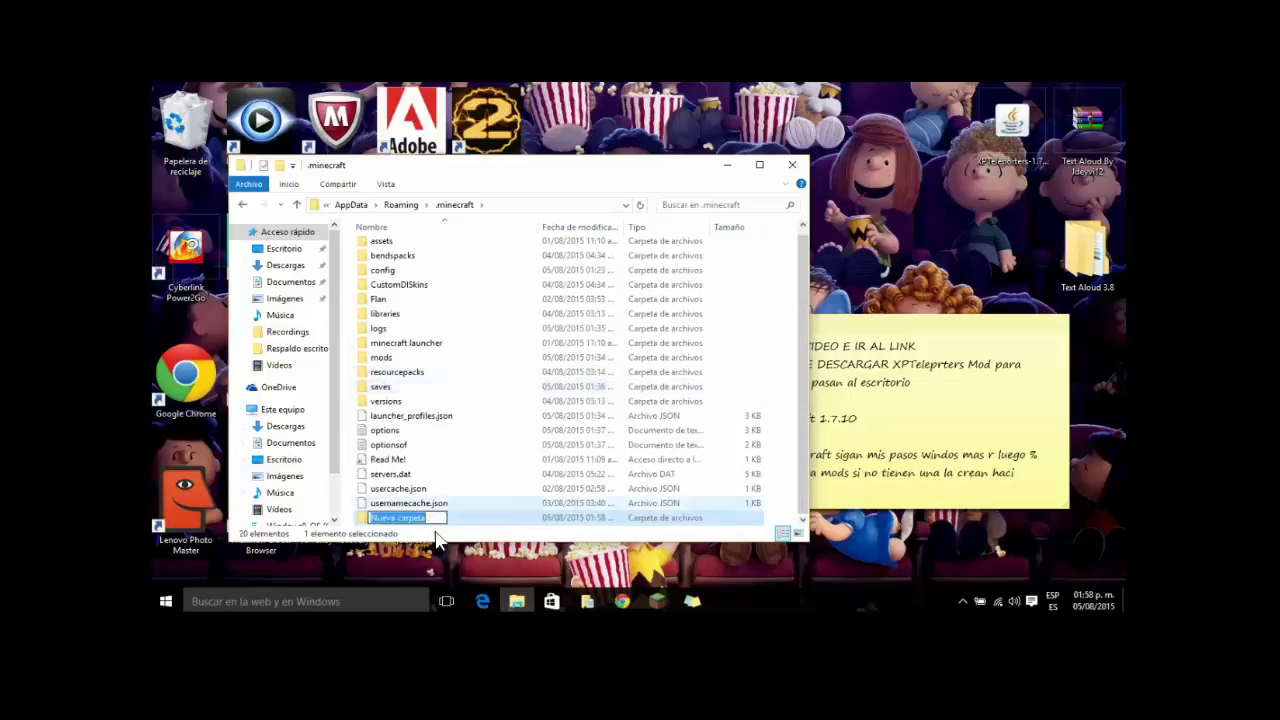
type("mod")
key("BackSpace")
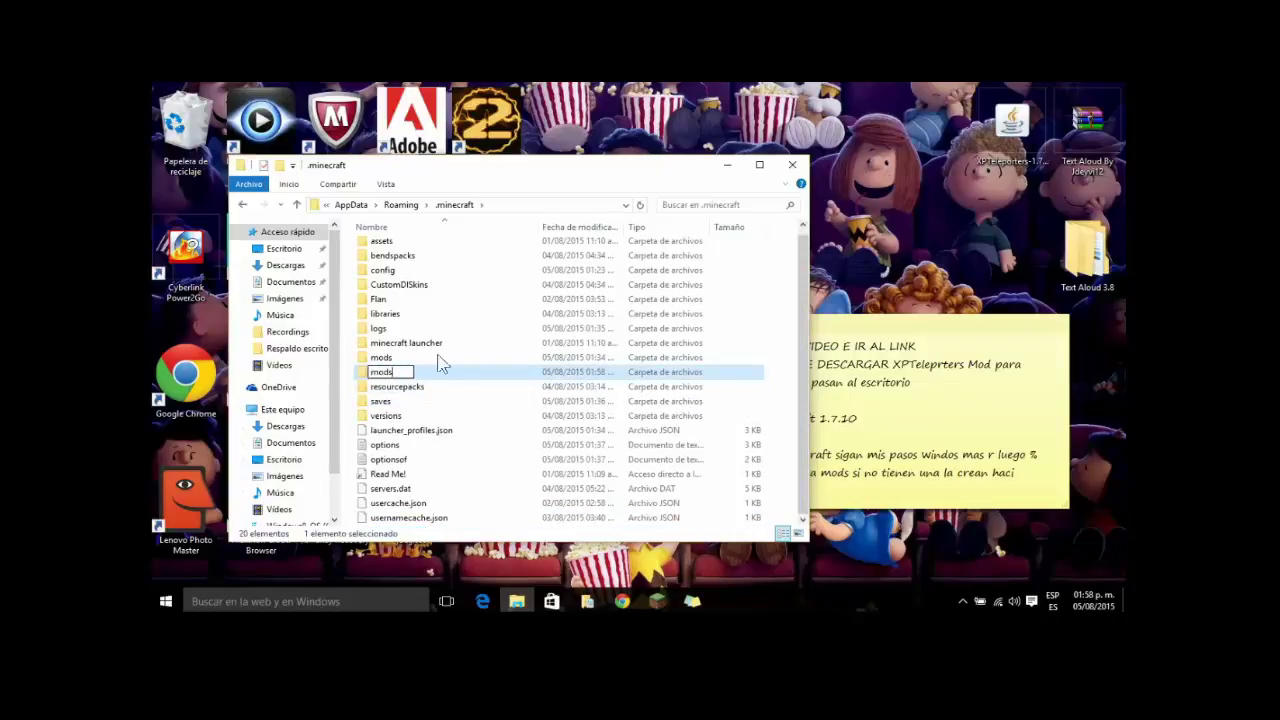
key("BackSpace")
key("BackSpace")
key("Return")
Step: Delete the new empty folder from .minecraft, and cancel McAfee's shredding of the resourcepacks folder and close McAfee
left_click(400, 386)
right_click(402, 386)
left_click(402, 376)
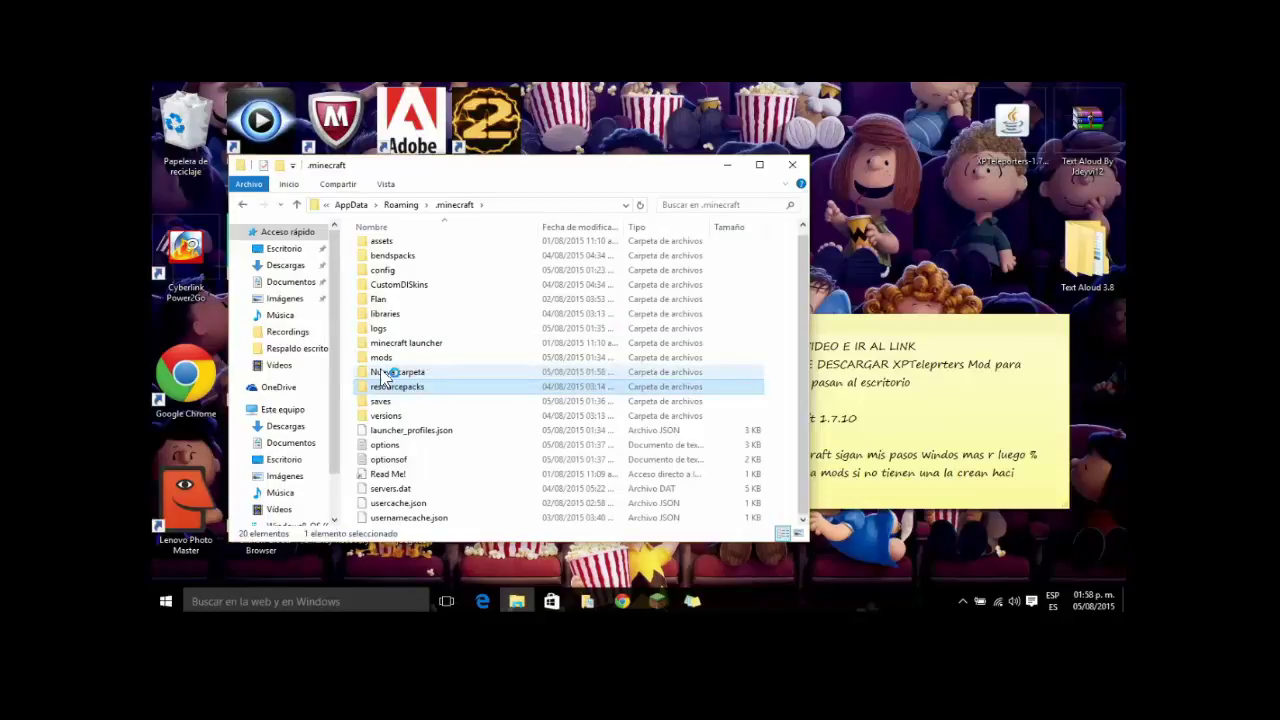
right_click(383, 371)
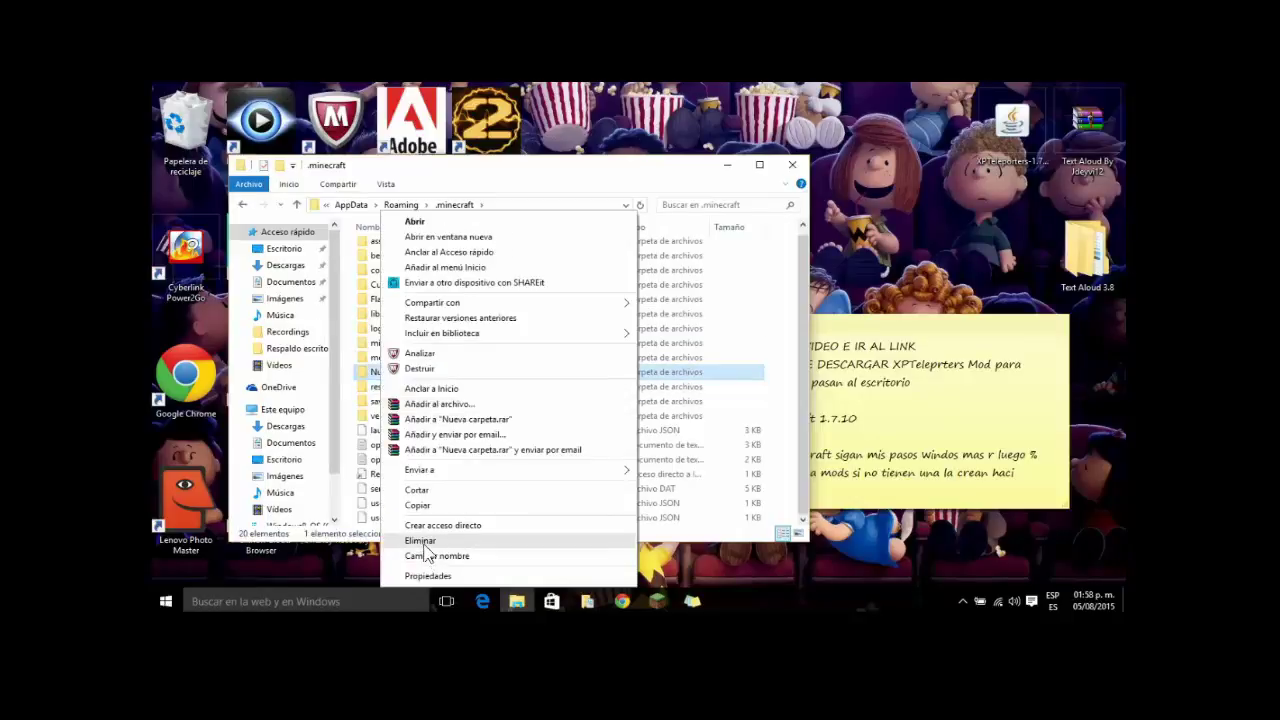
left_click(425, 540)
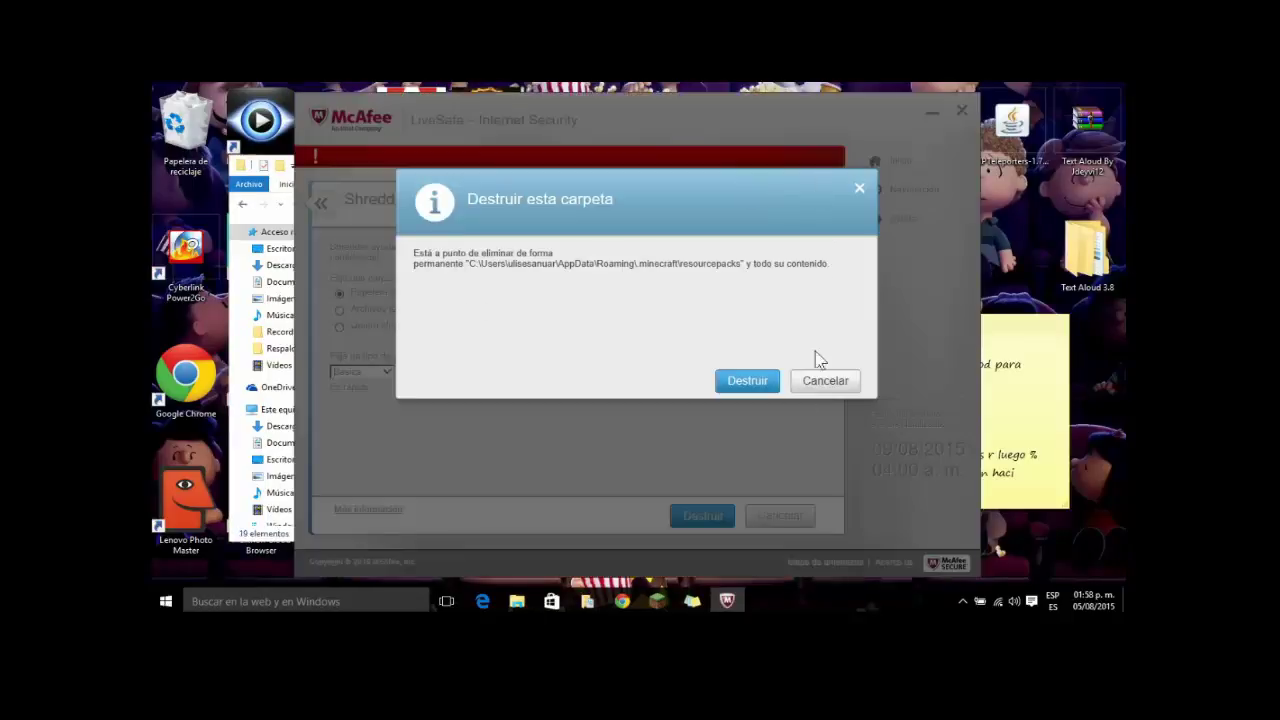
left_click(810, 382)
left_click(962, 112)
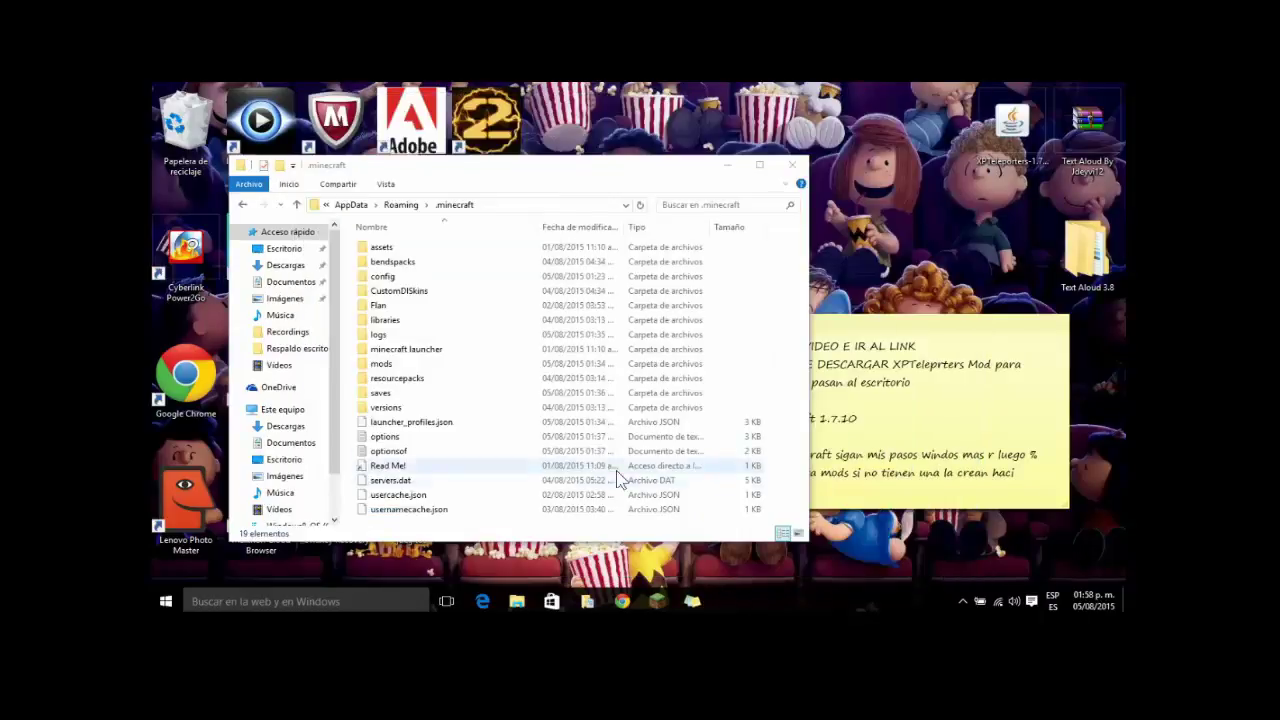
Step: Add a line at the end of the note: "yo no lo ago por que ya tengo una y listo haora voy con el juego :D"
left_click(828, 487)
left_click(1020, 485)
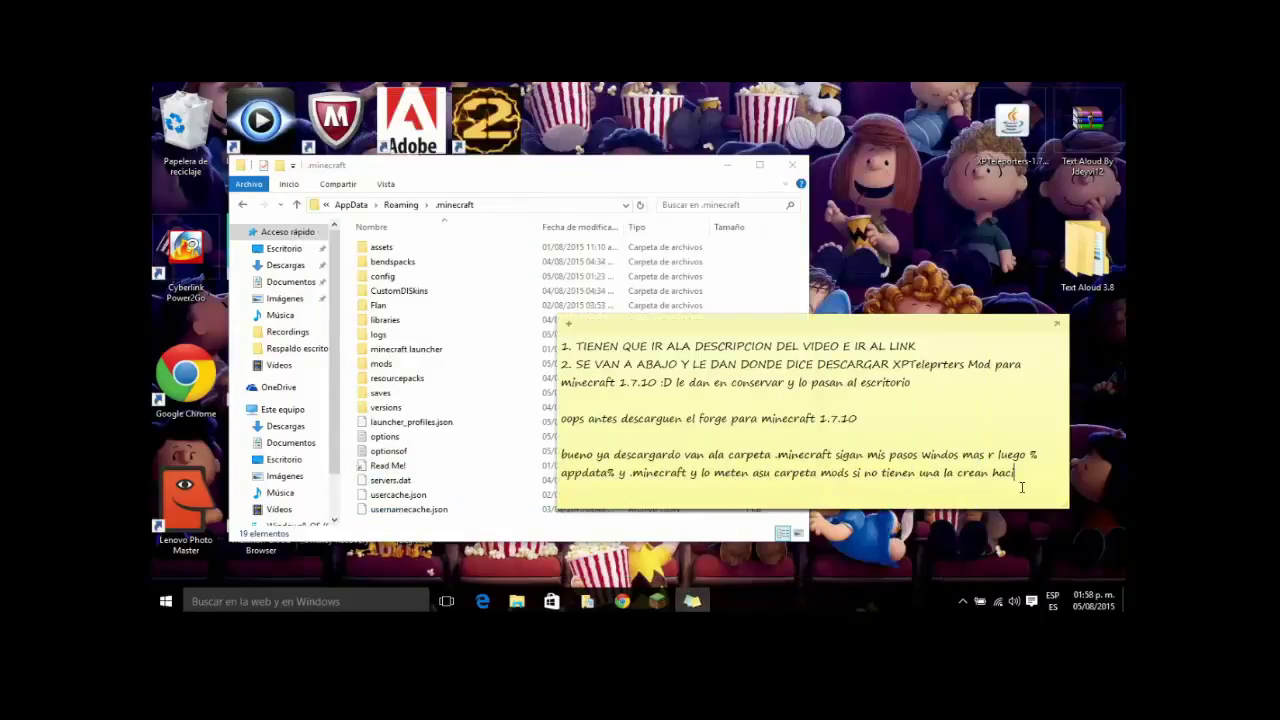
key("Return")
type("yo ")
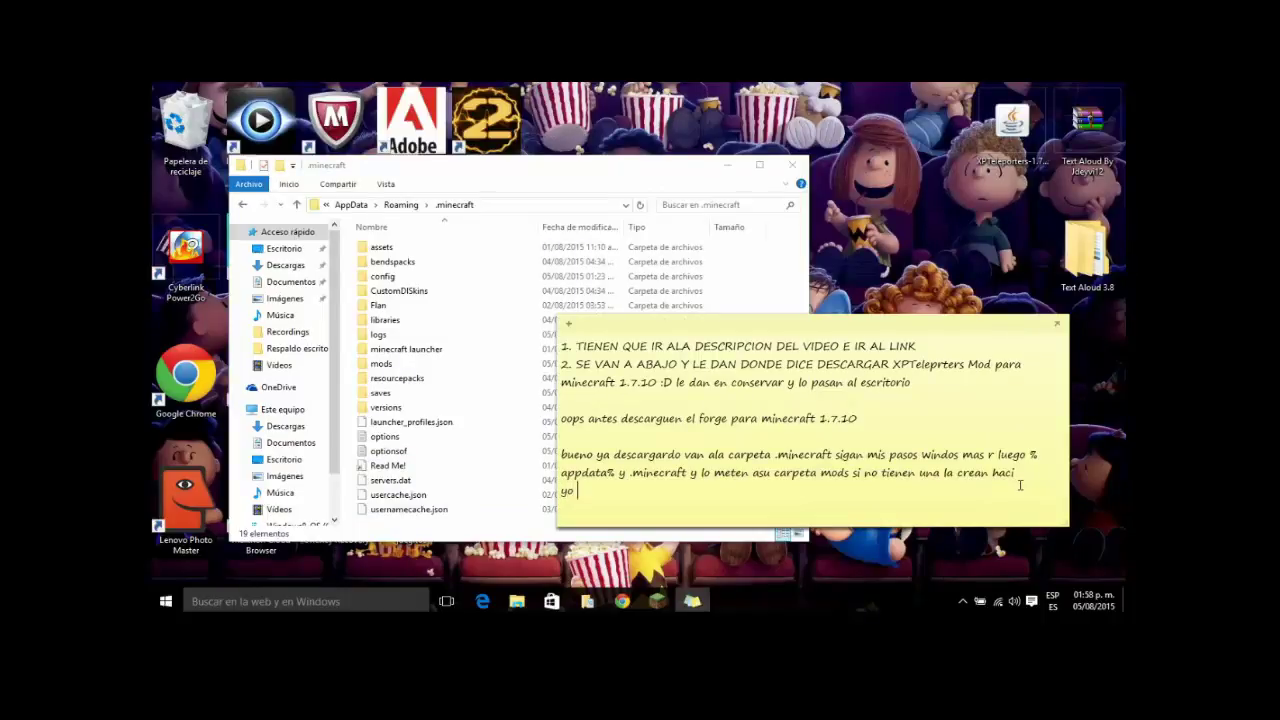
type("no lo ago por que ya ten")
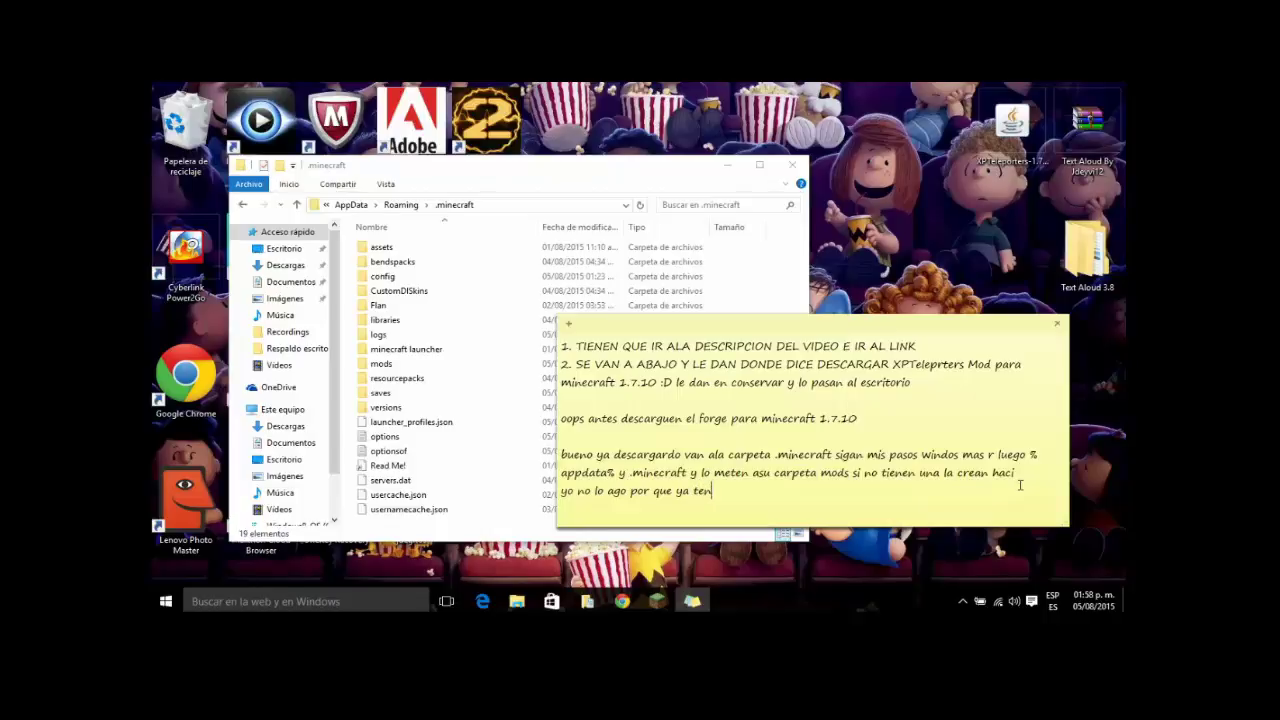
type("go una y listo haora voy con el j")
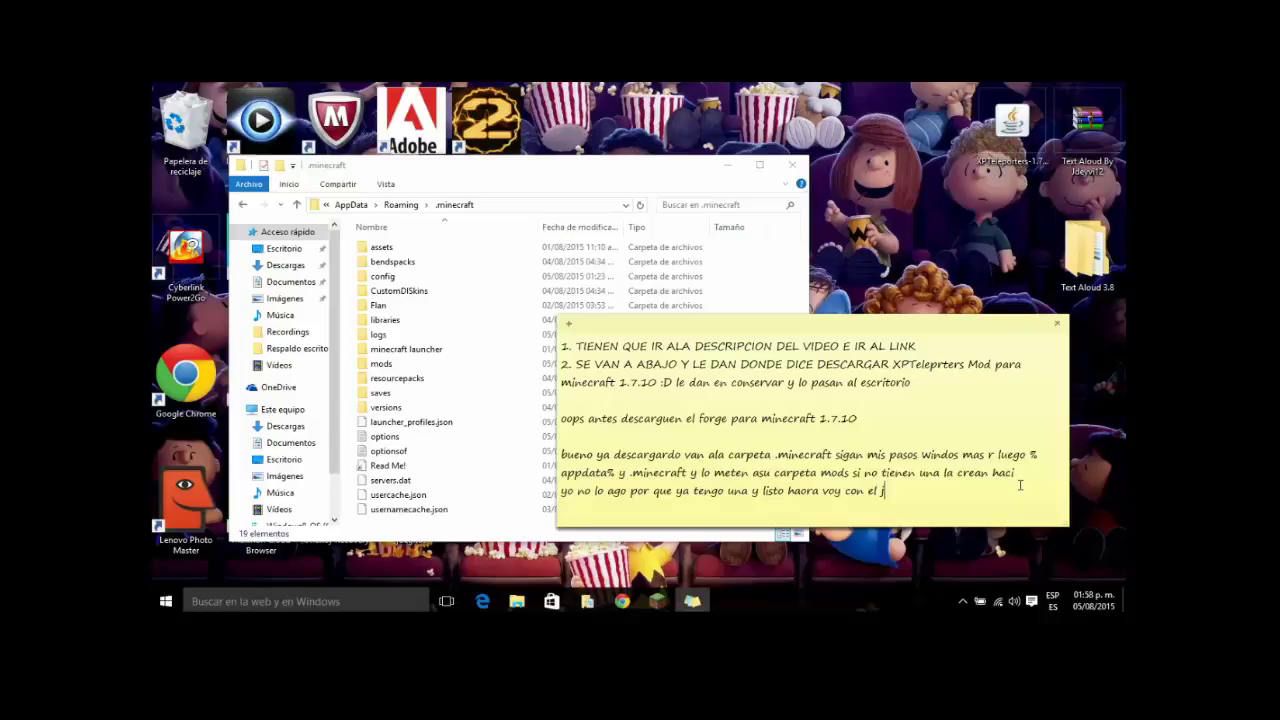
type("uego :D")
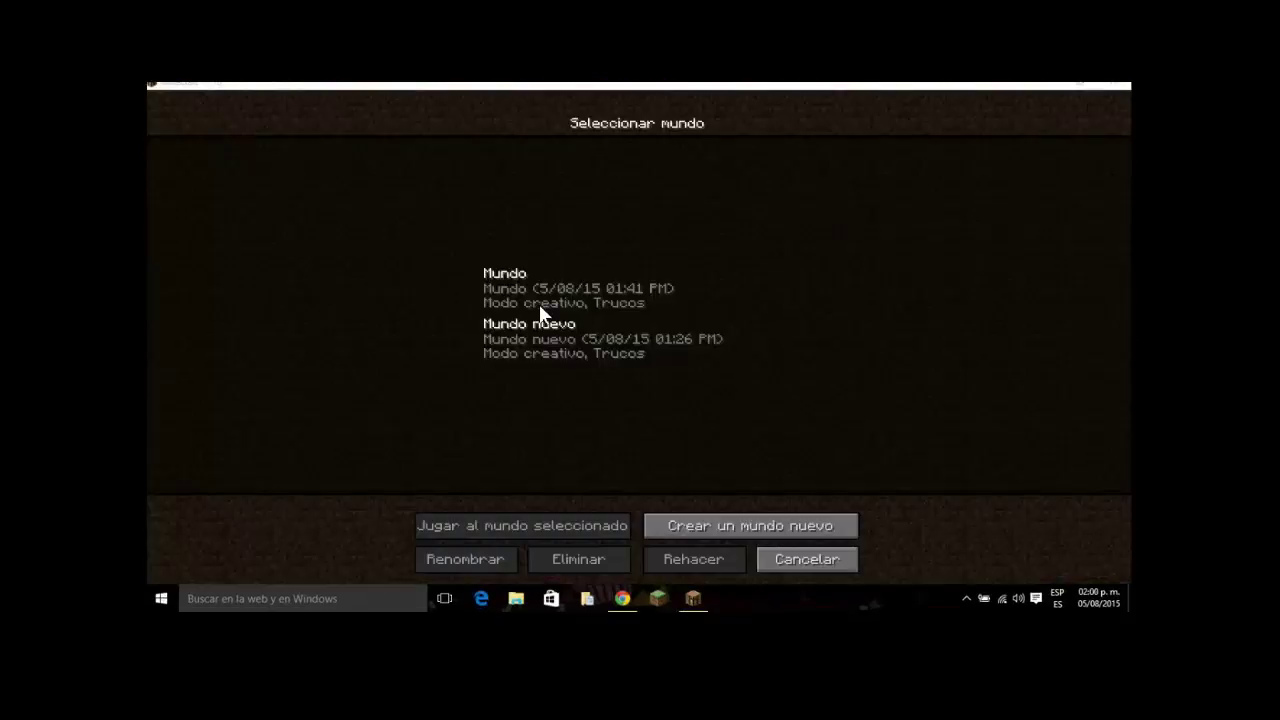
Step: Load the saved world "Mundo" in Minecraft and show the XPTeleporters items in the creative inventory
double_click(541, 300)
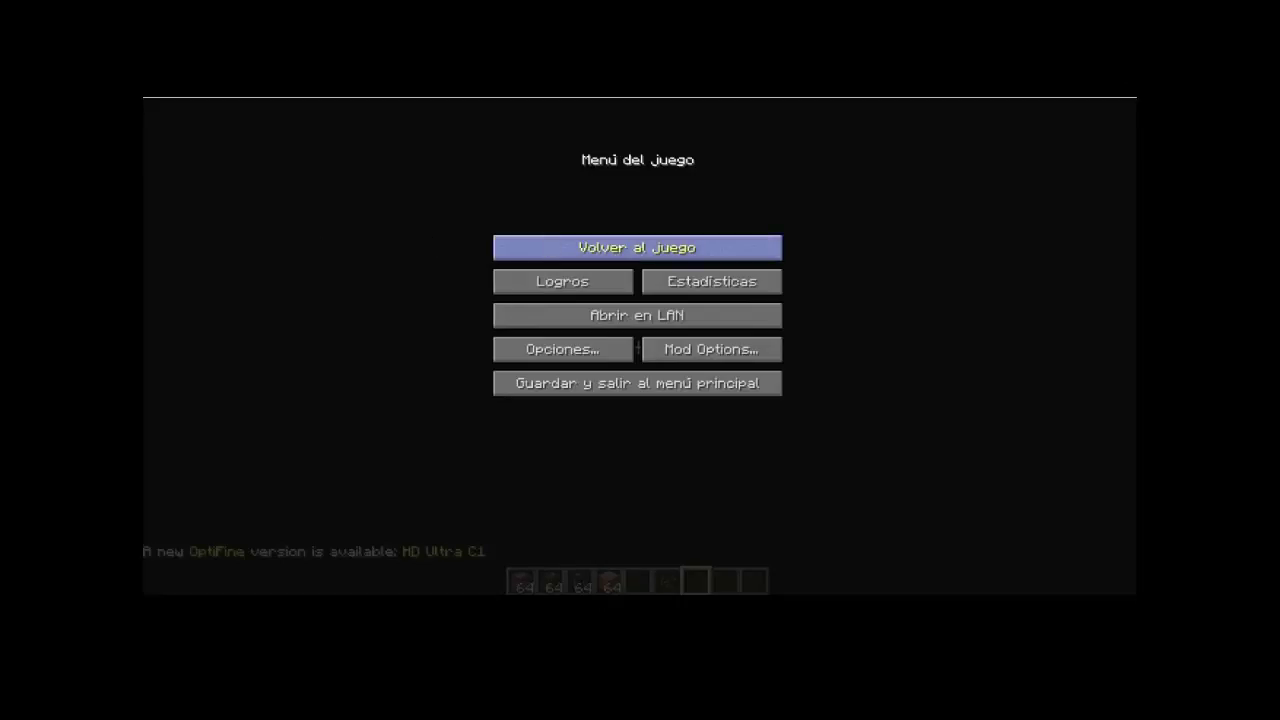
left_click(500, 249)
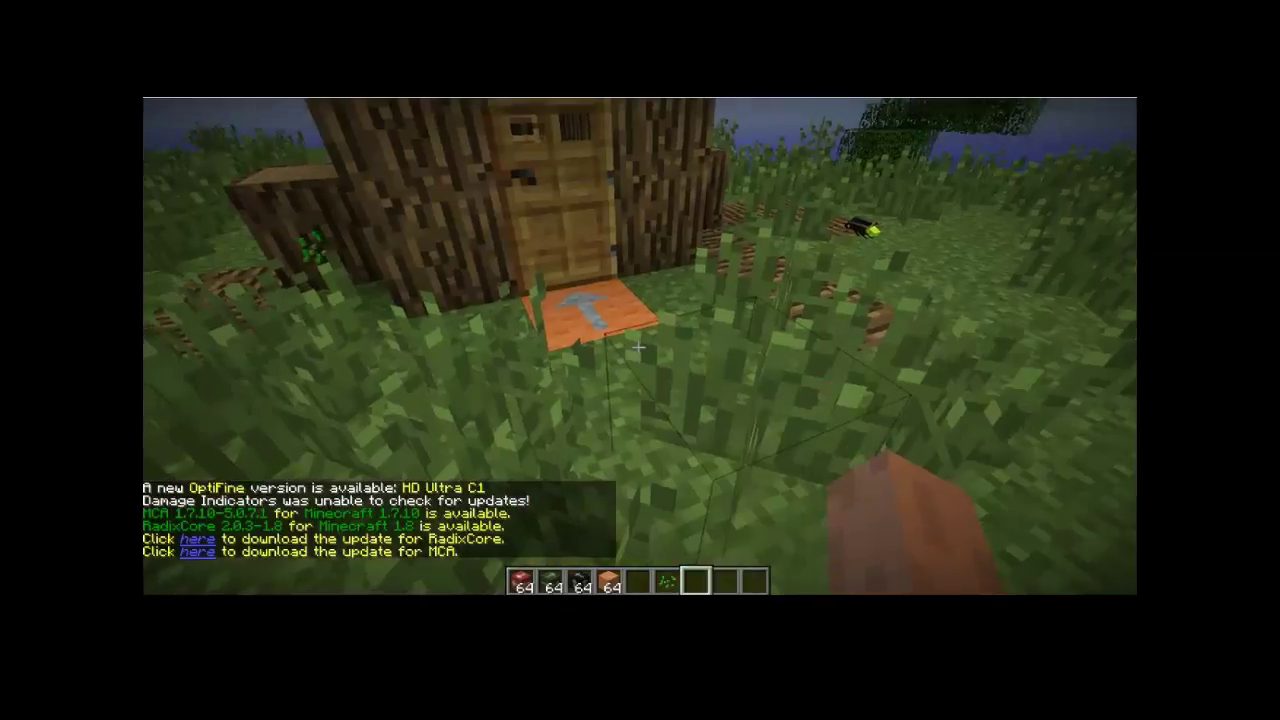
key("e")
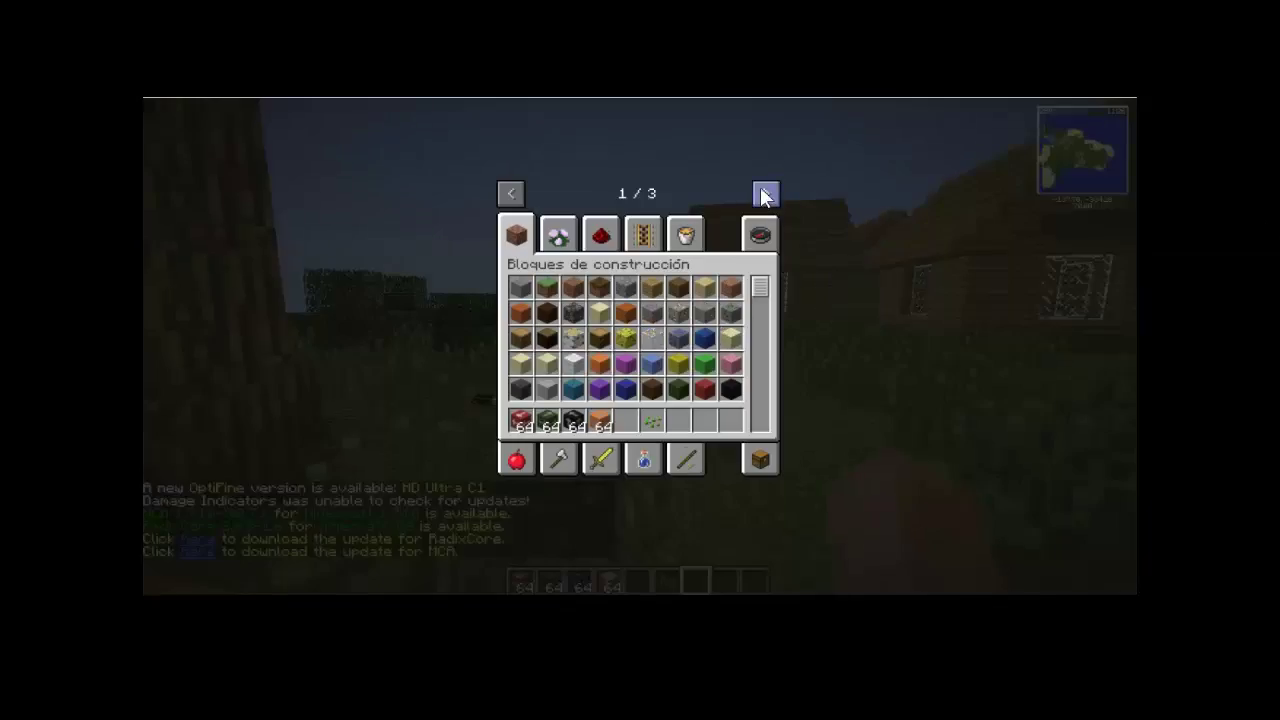
left_click(762, 192)
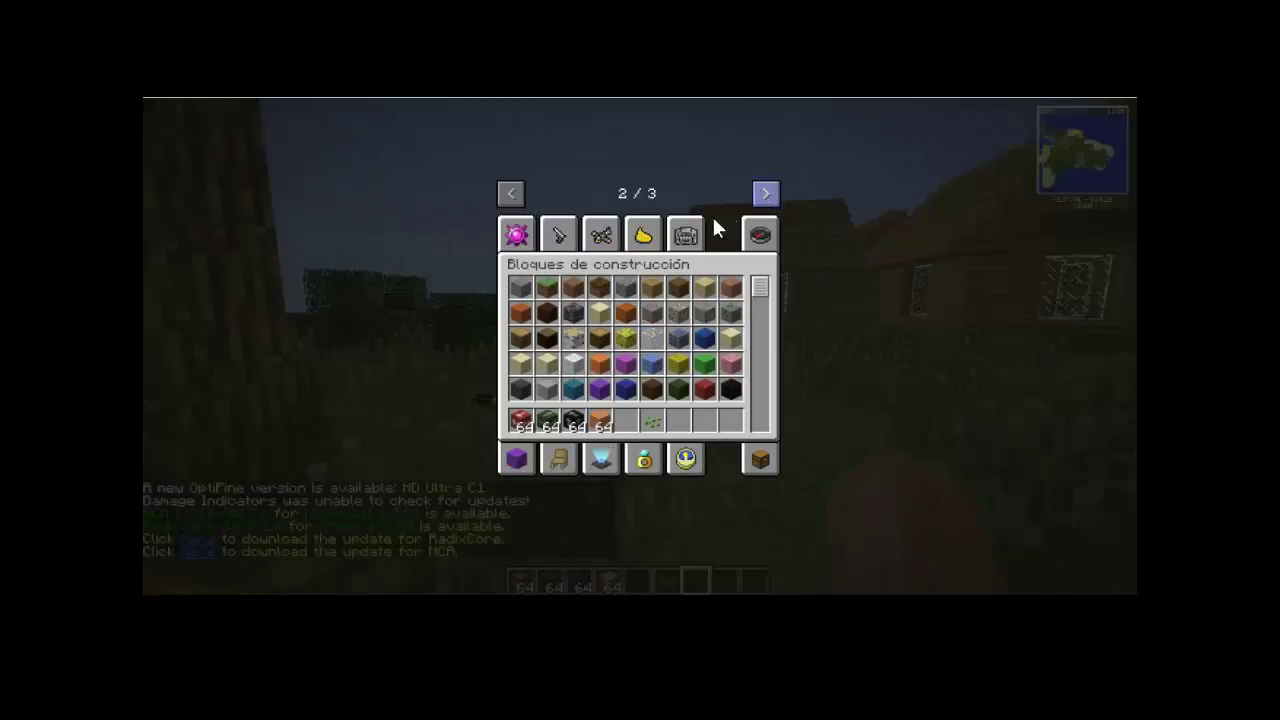
left_click(597, 456)
Step: Put the XP Teleporter, the Recall XP Teleporter and the other two XPTeleporters items into the hotbar, then close the inventory
left_click(520, 287)
left_click(625, 420)
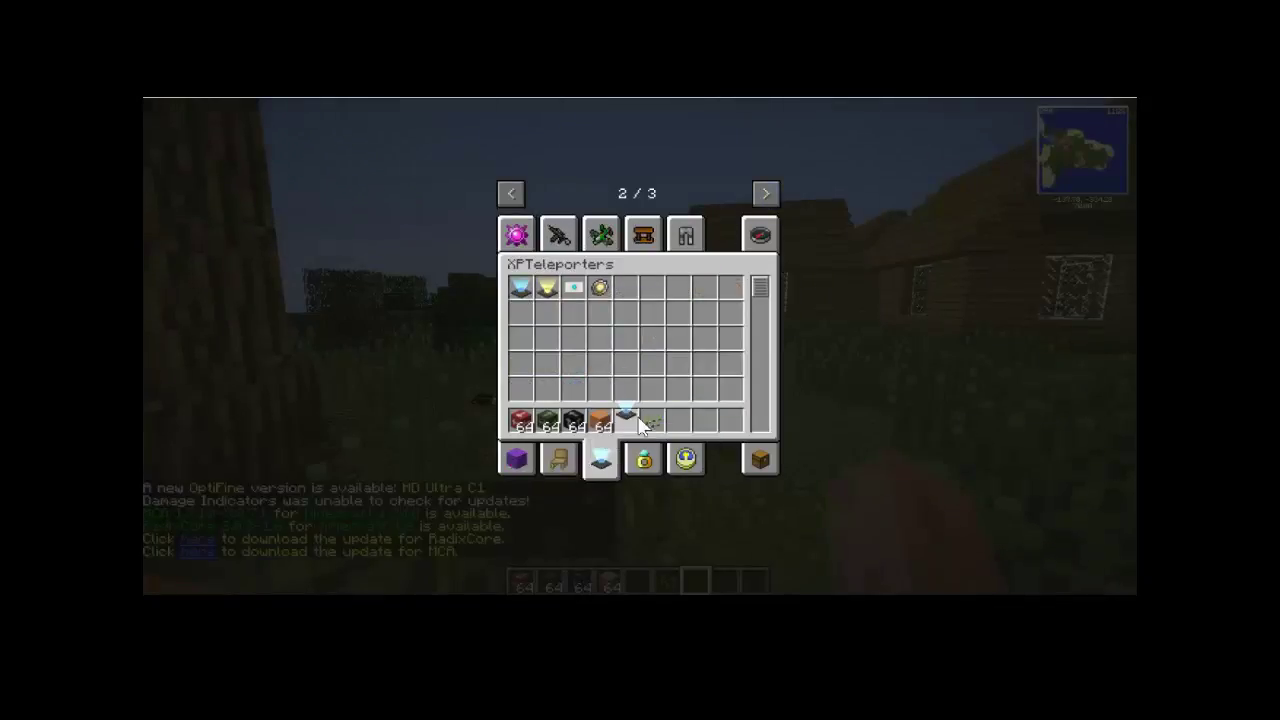
left_click(645, 422)
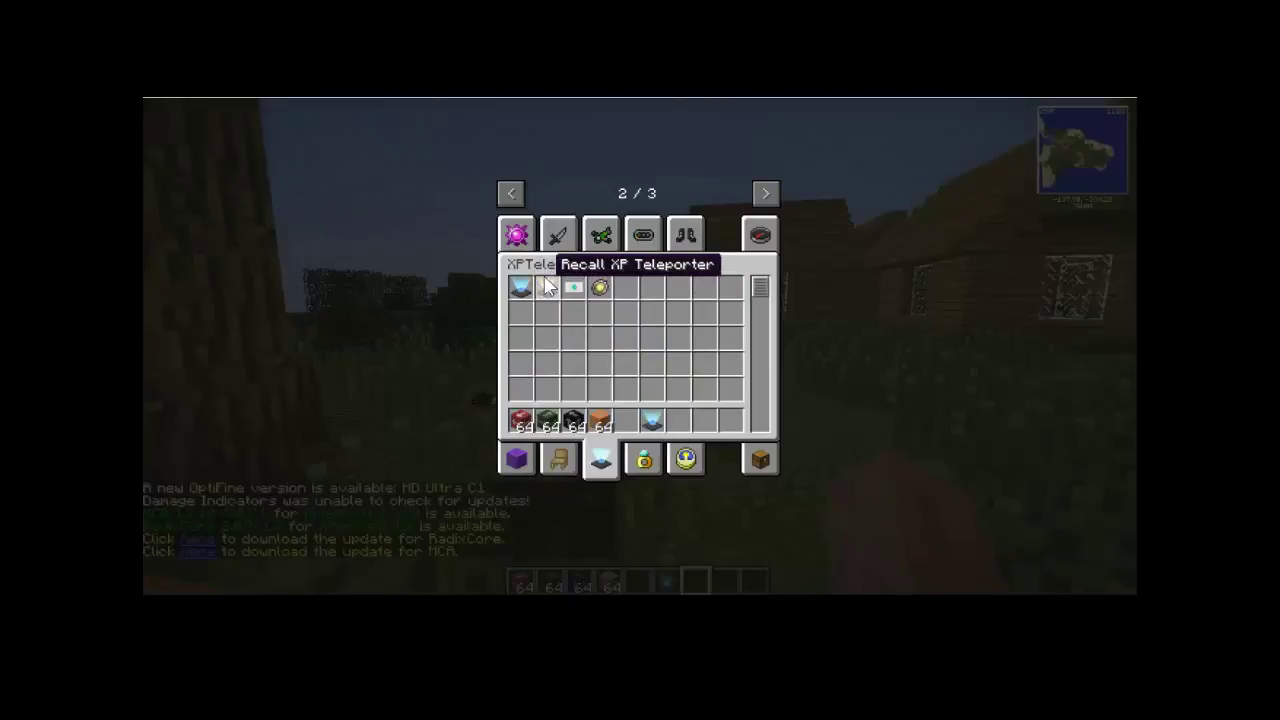
left_click(547, 287)
left_click(678, 420)
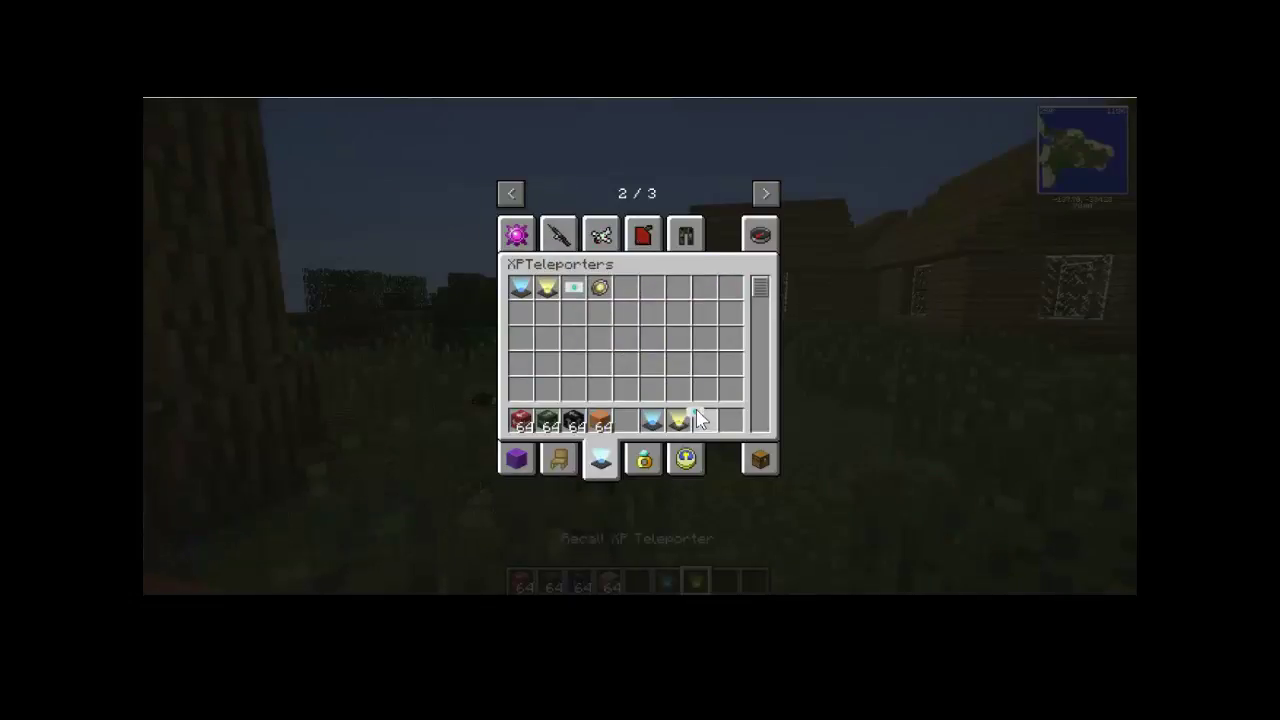
left_click(698, 418)
left_click(599, 287)
left_click(728, 418)
key("e")
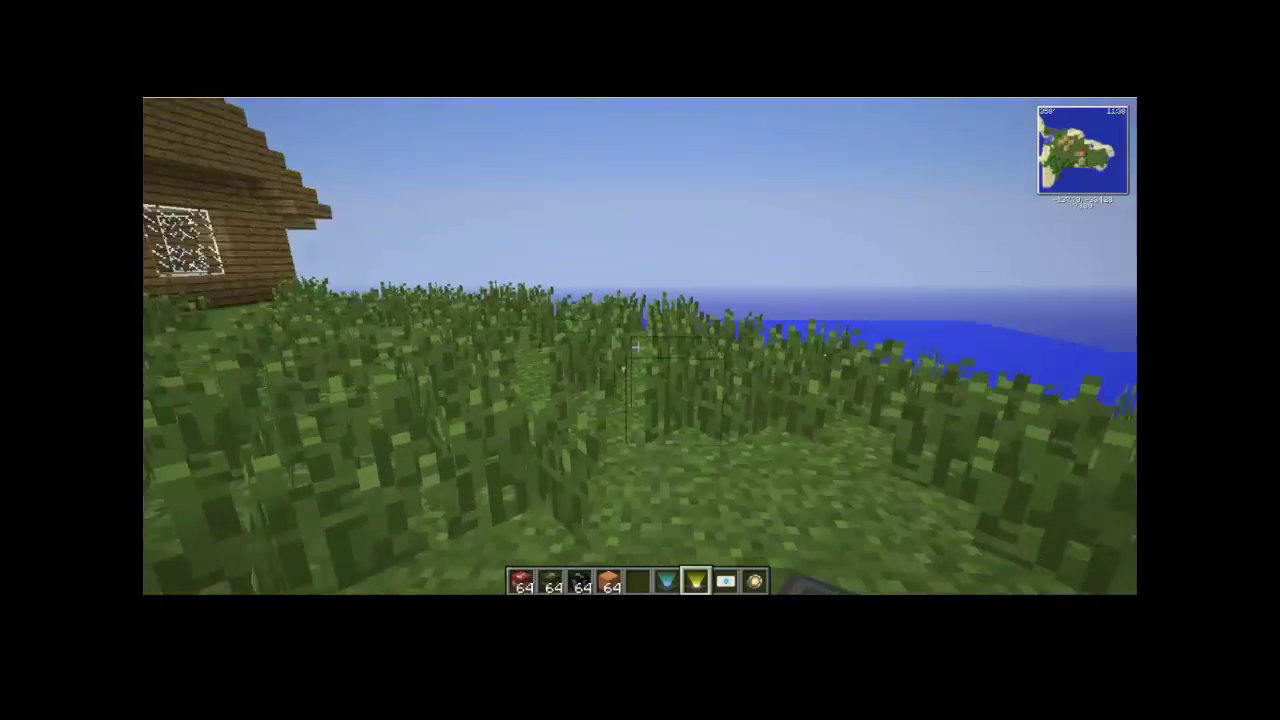
Step: Place an XP Teleporter on the grass and keep the XP Teleporter selected in the hotbar
scroll(637, 347, "up", 1)
right_click(637, 347)
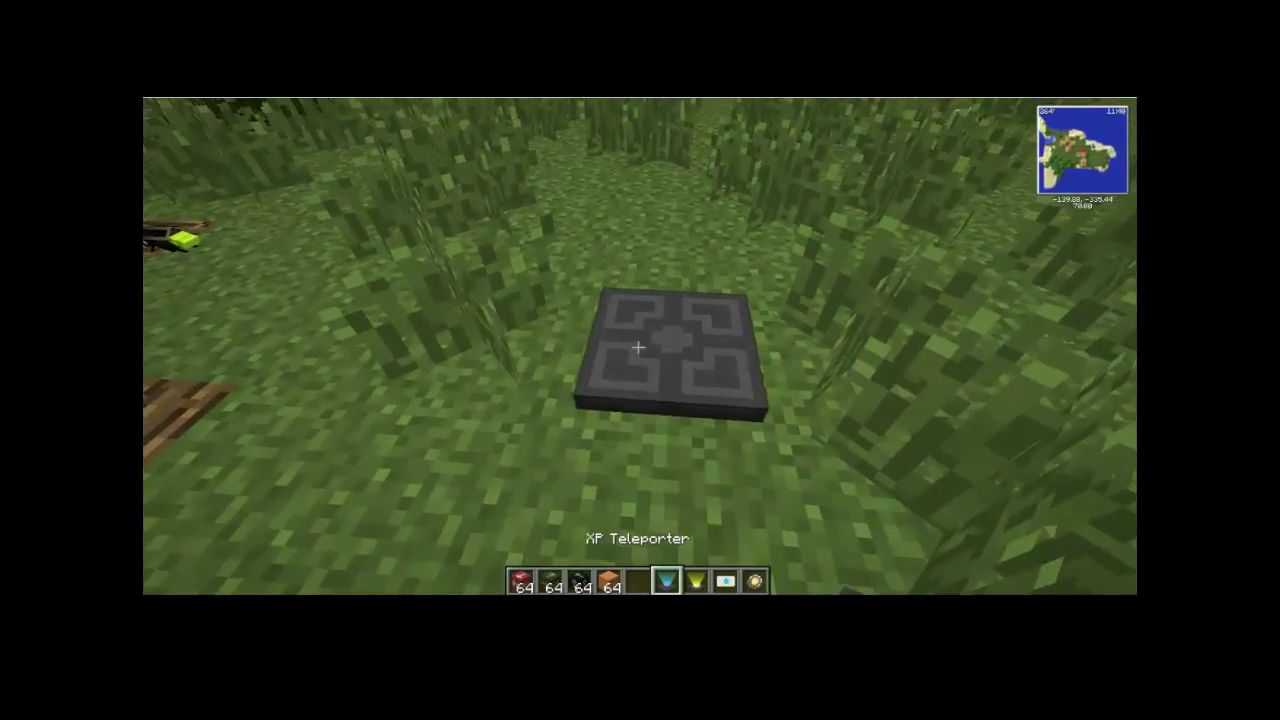
scroll(637, 347, "down", 1)
scroll(637, 347, "up", 1)
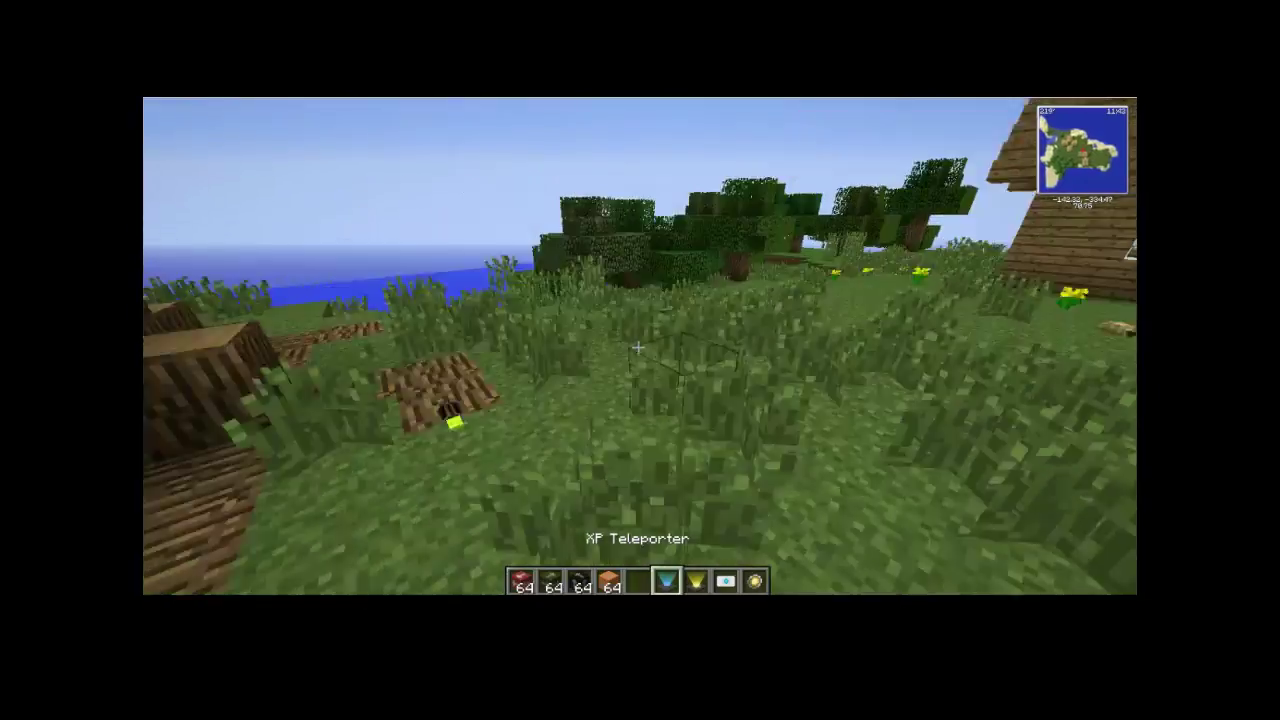
Step: Place a second XP Teleporter on top of the wooden roof
key("w")
key("space")
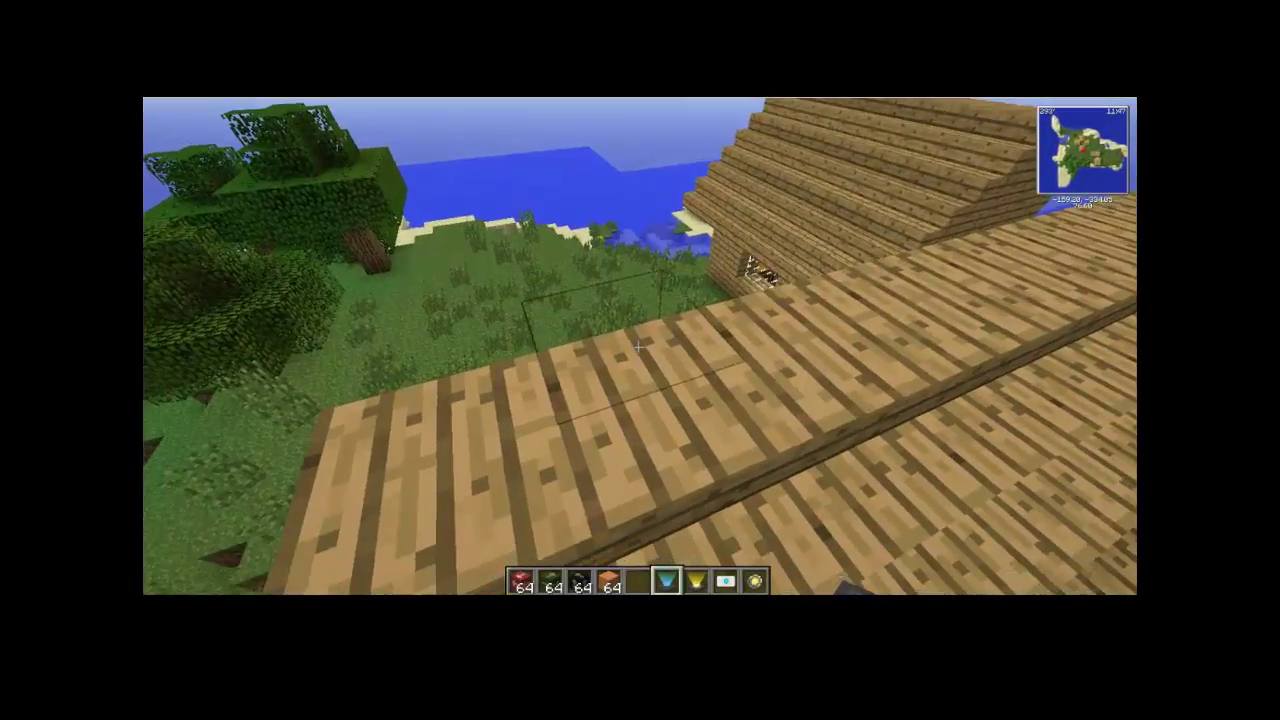
right_click(637, 347)
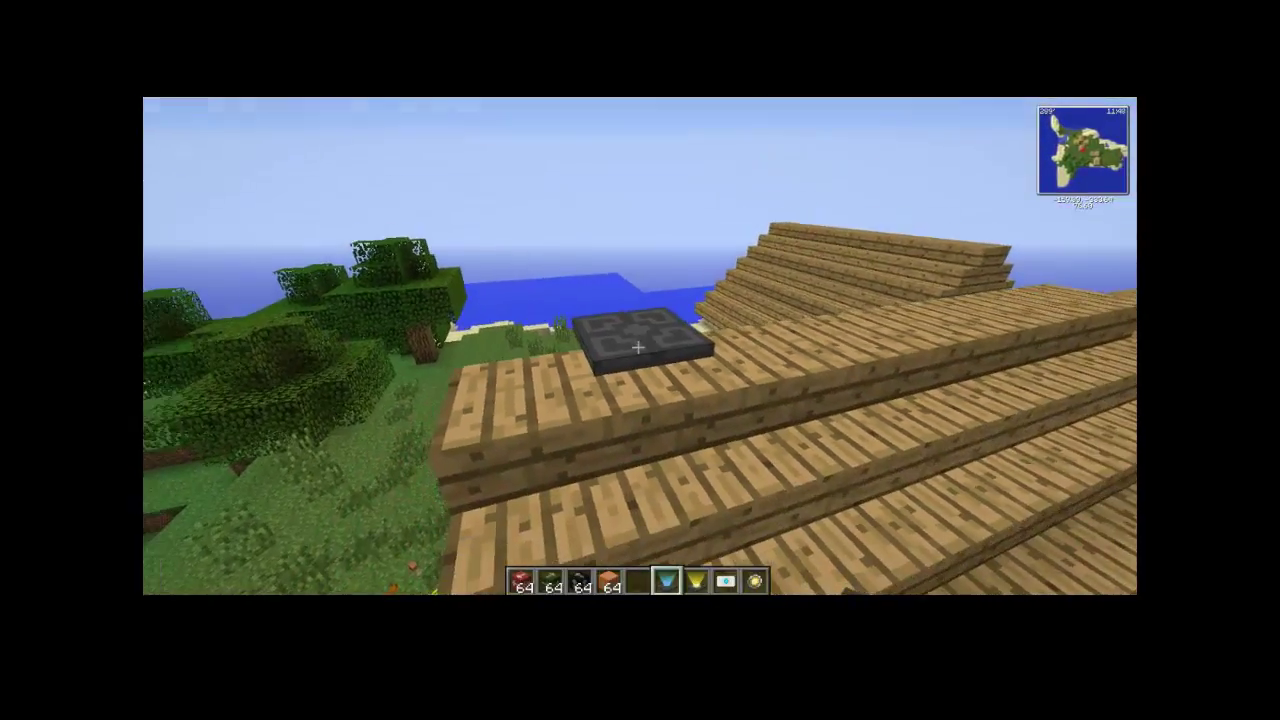
Step: Link the roof teleporter to the one on the grass with the XPT Link Card, and teleport back onto the roof
scroll(637, 347, "down", 2)
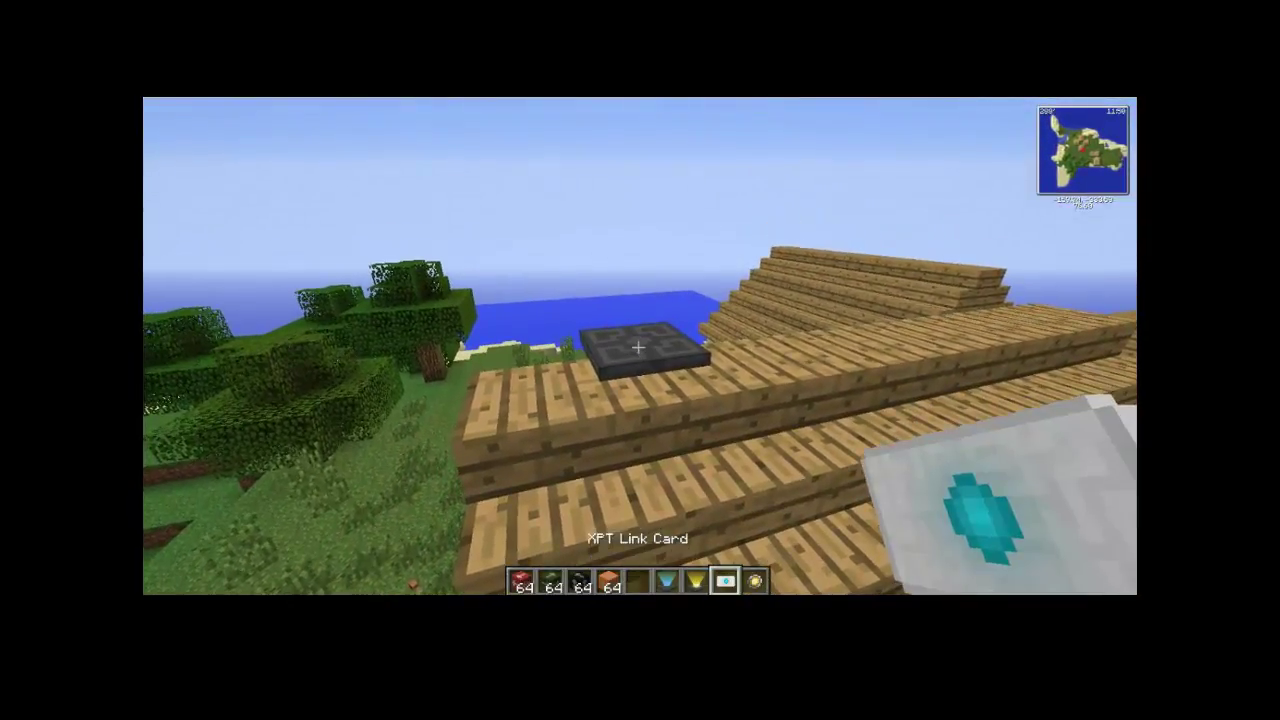
right_click(637, 347)
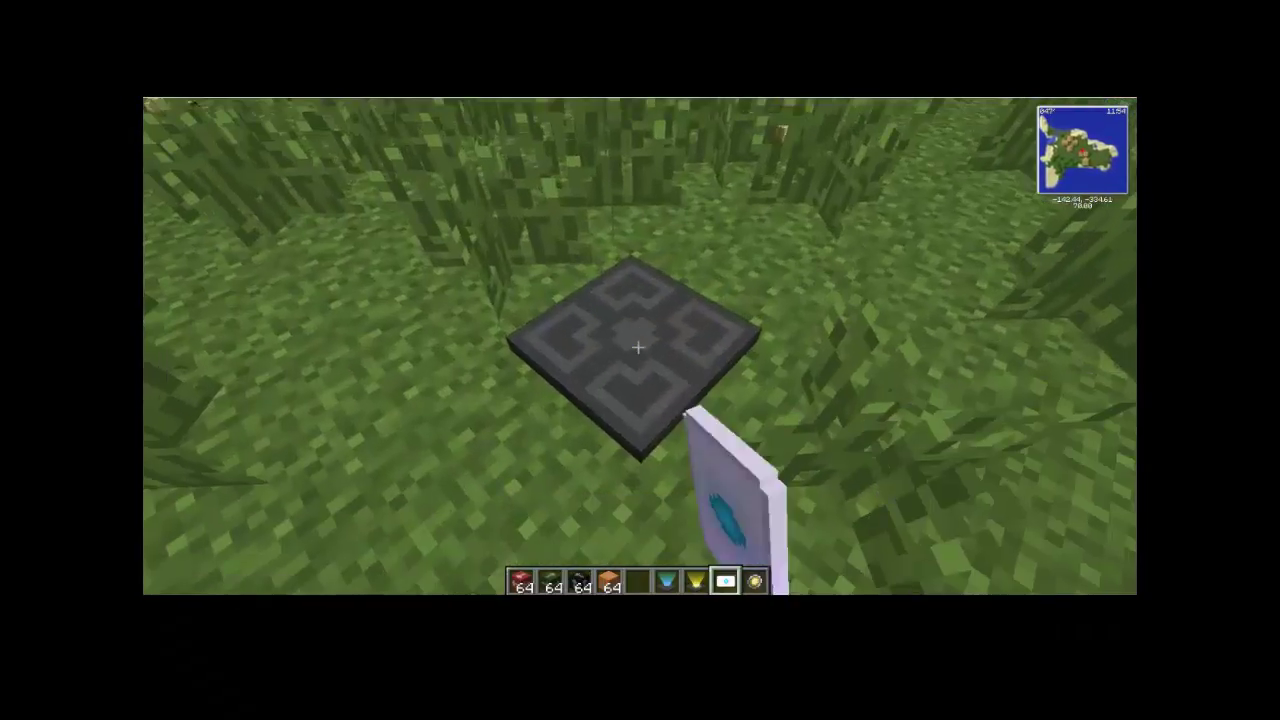
right_click(637, 347)
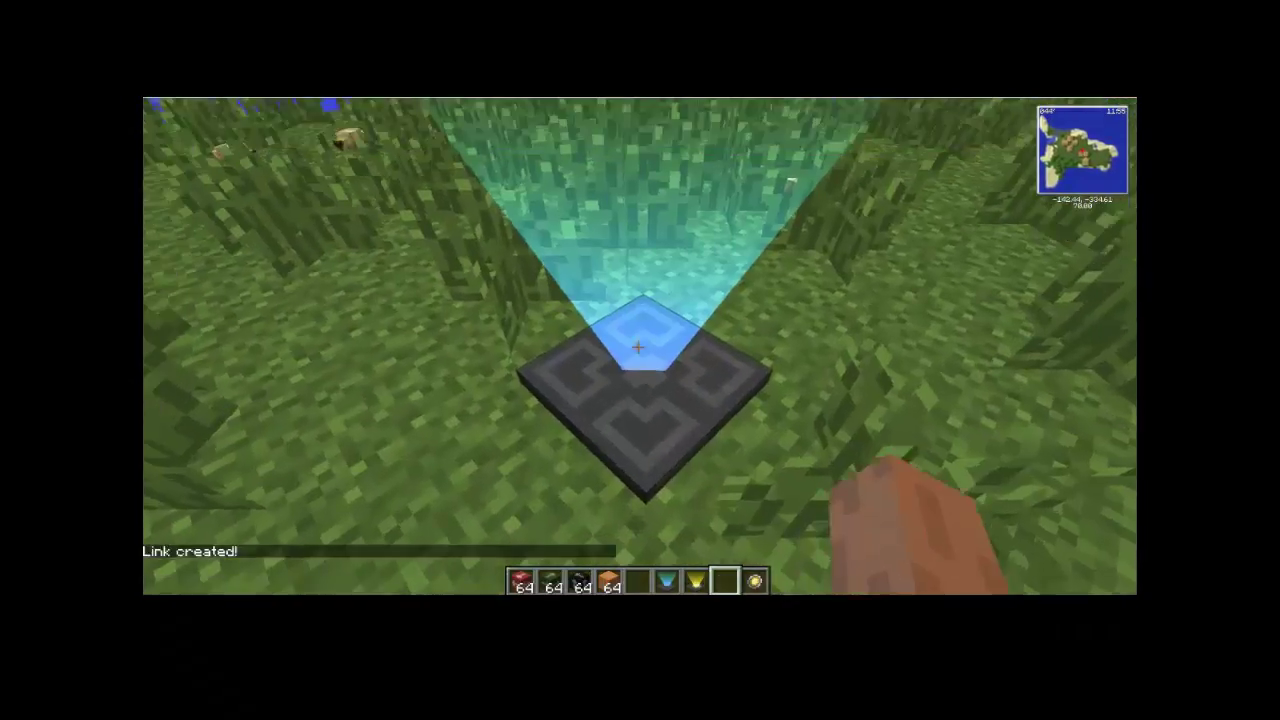
scroll(637, 347, "down", 1)
scroll(637, 347, "up", 1)
key("w")
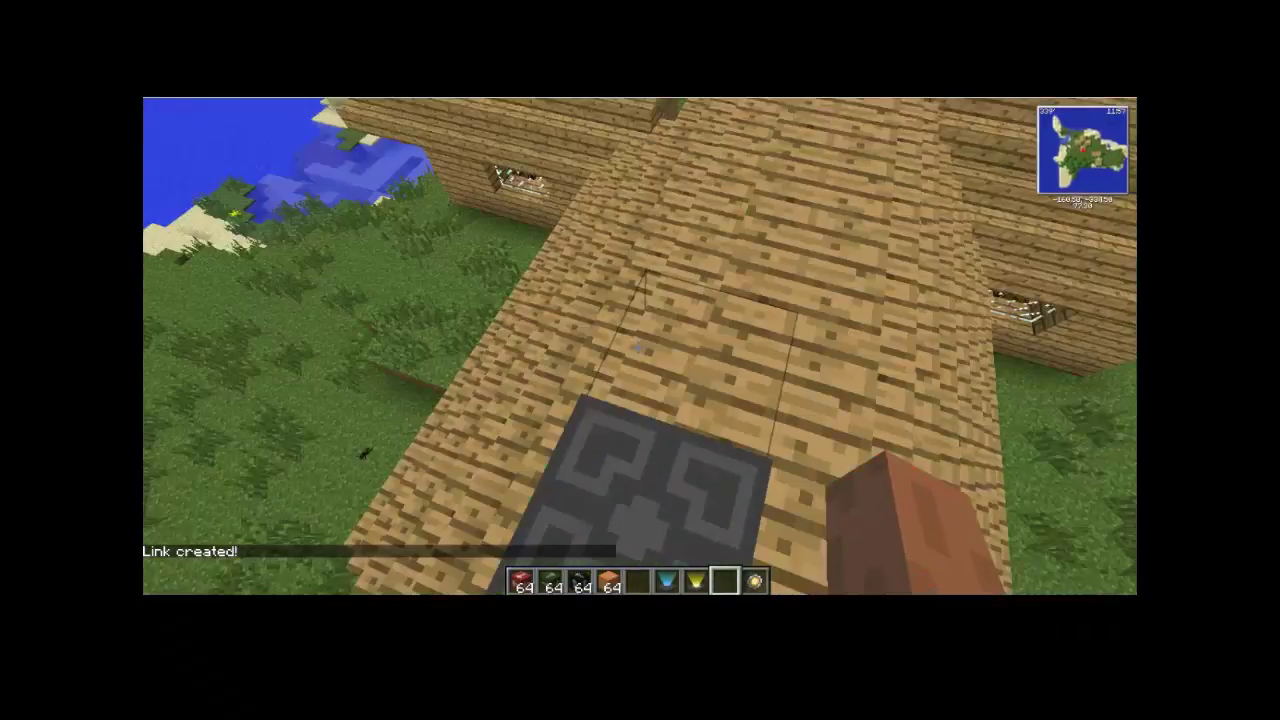
Step: Send the chat message "para activar le dan en shift y listo aa"
key("t")
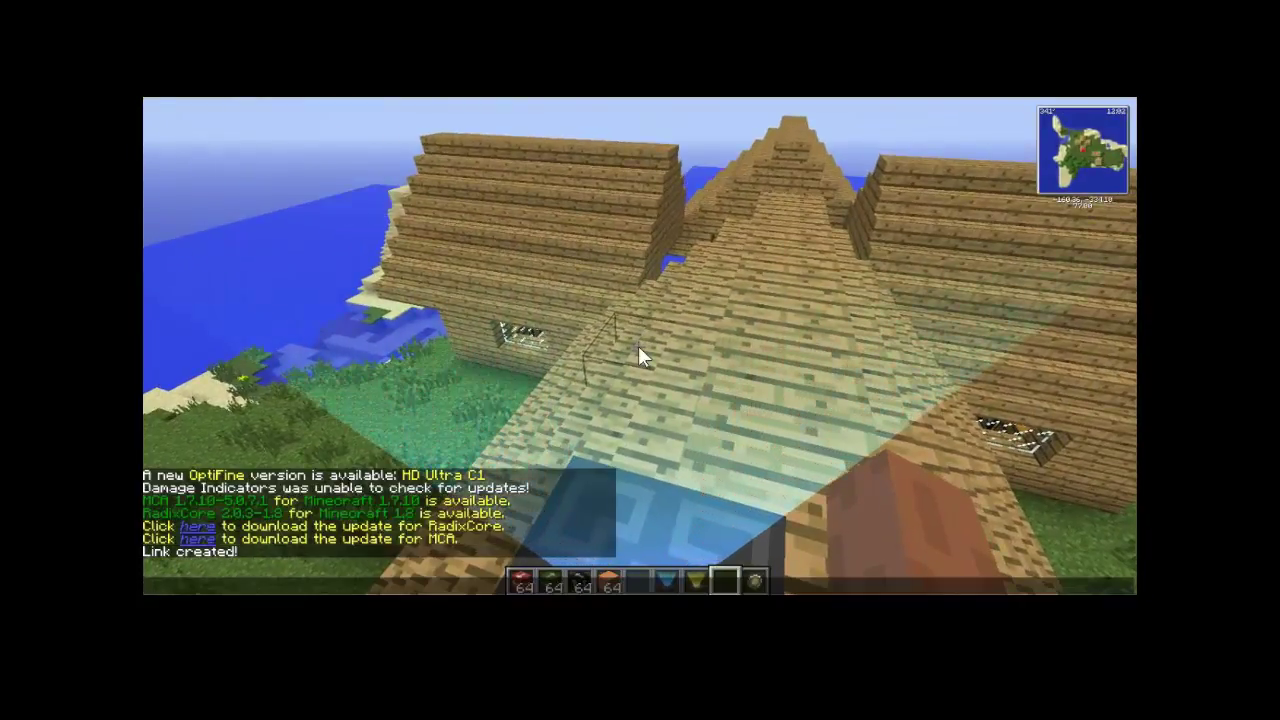
type("pa")
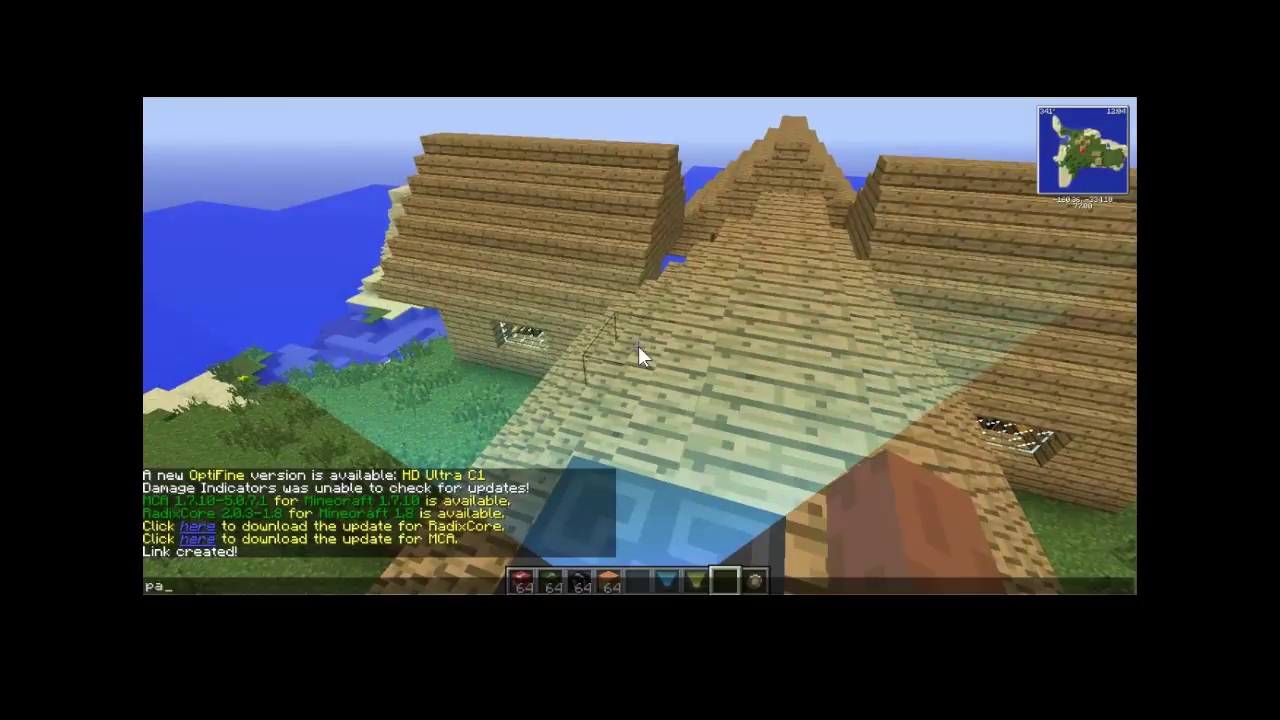
type("ra activar")
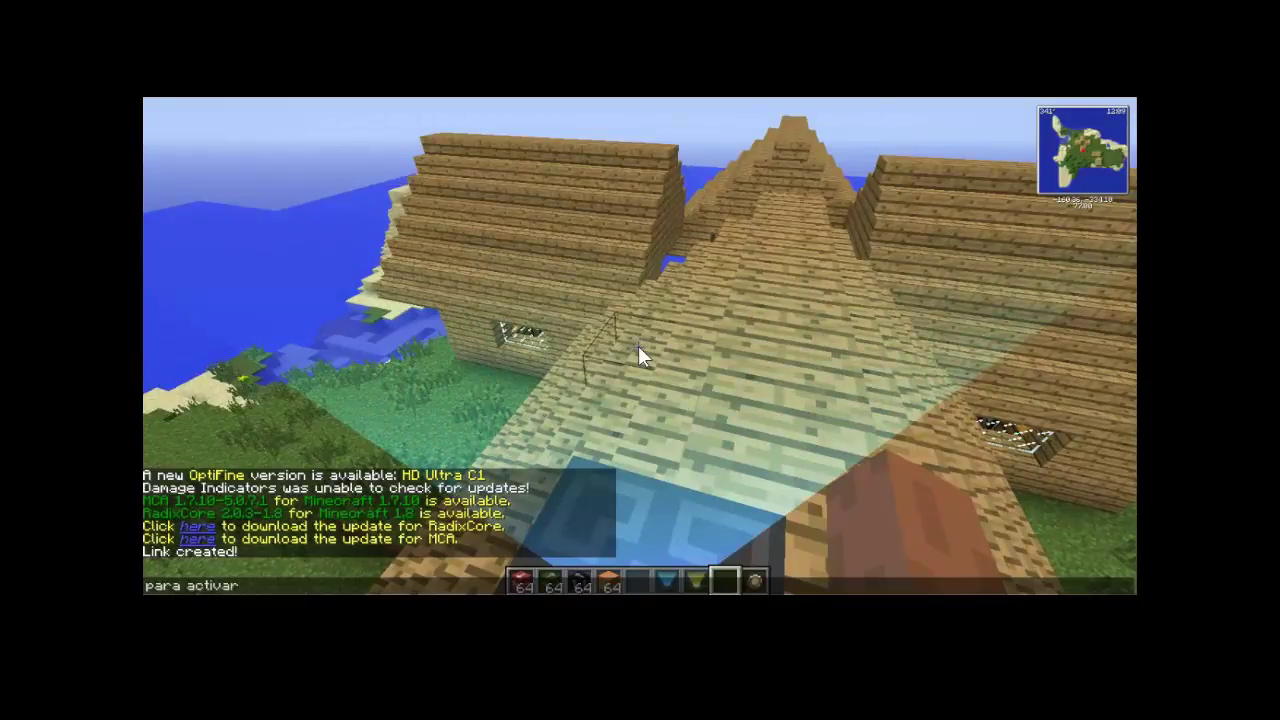
type(" le dan en")
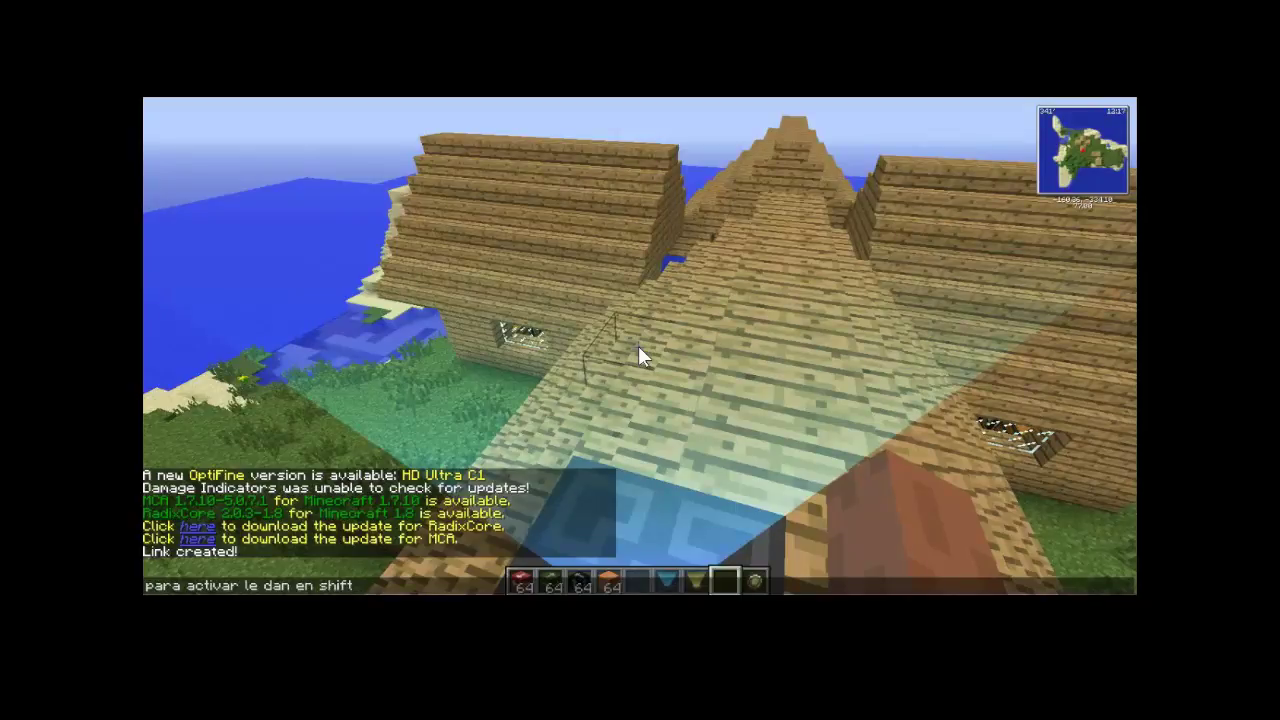
type("shift y listo ")
type("aa")
key("Return")
Step: Send the chat message "pero en survivial nececitan exp"
type("tpero en s")
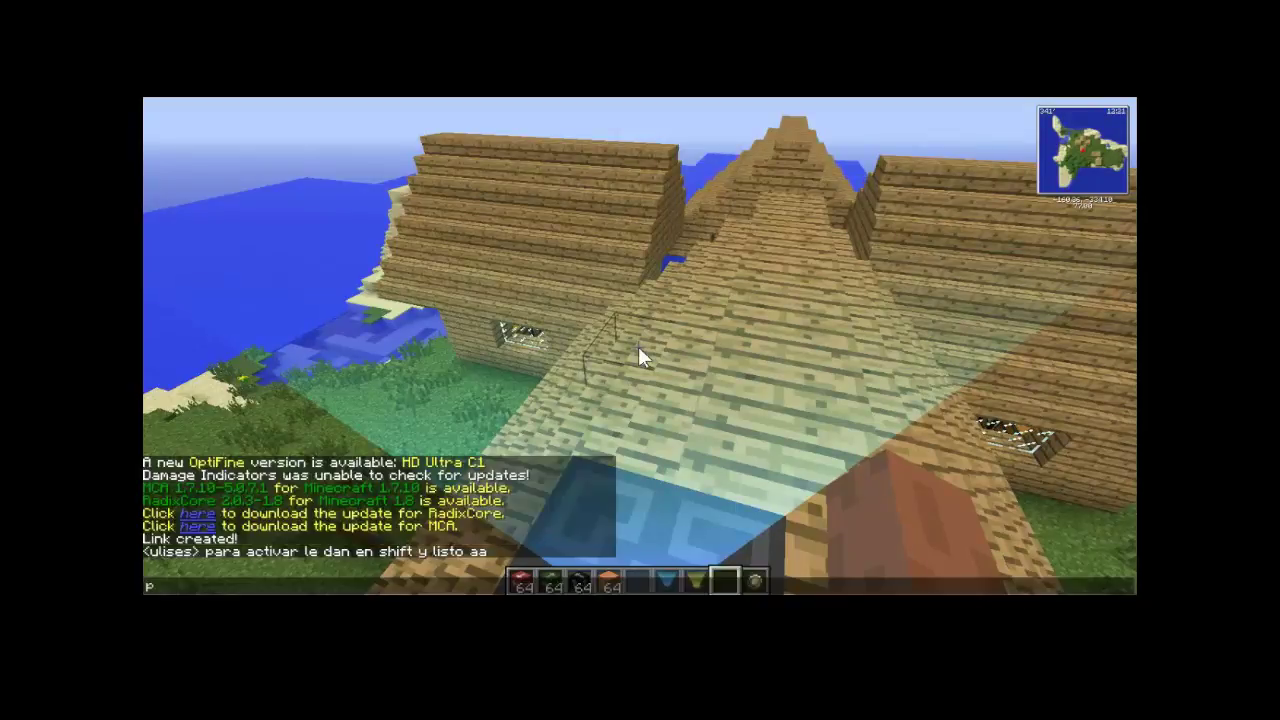
type("urvivial ")
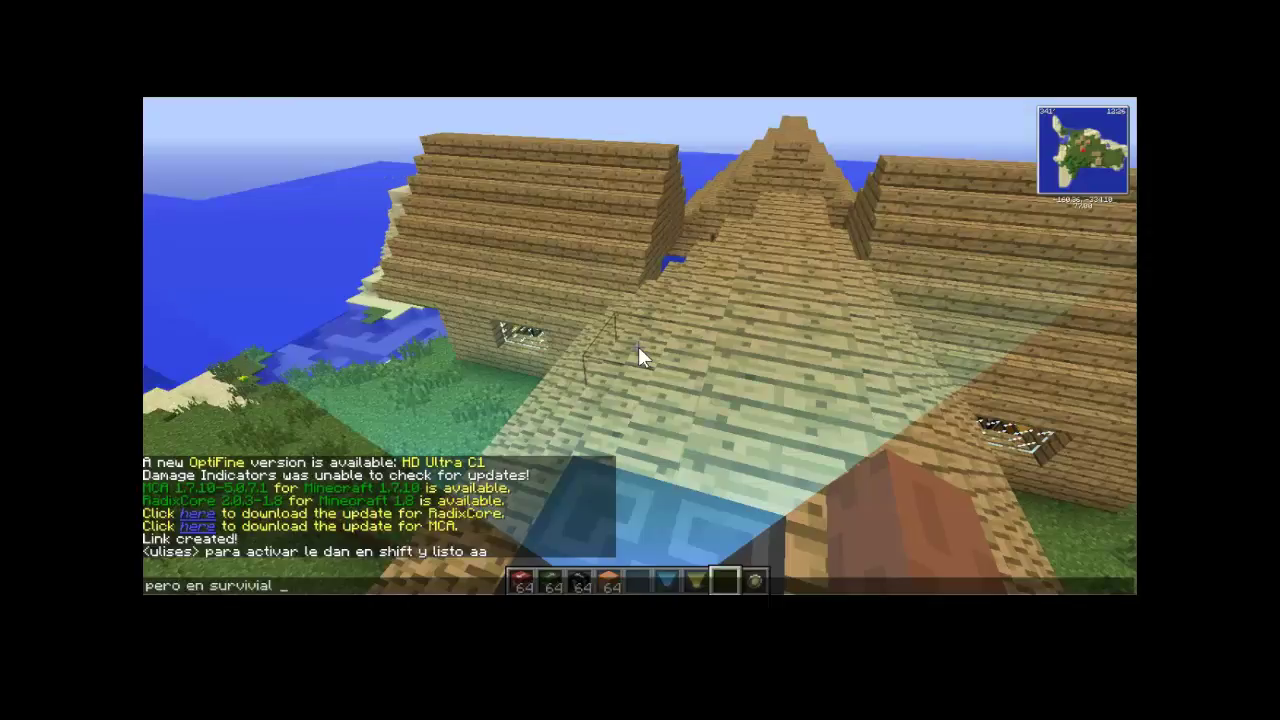
type("nececitan e")
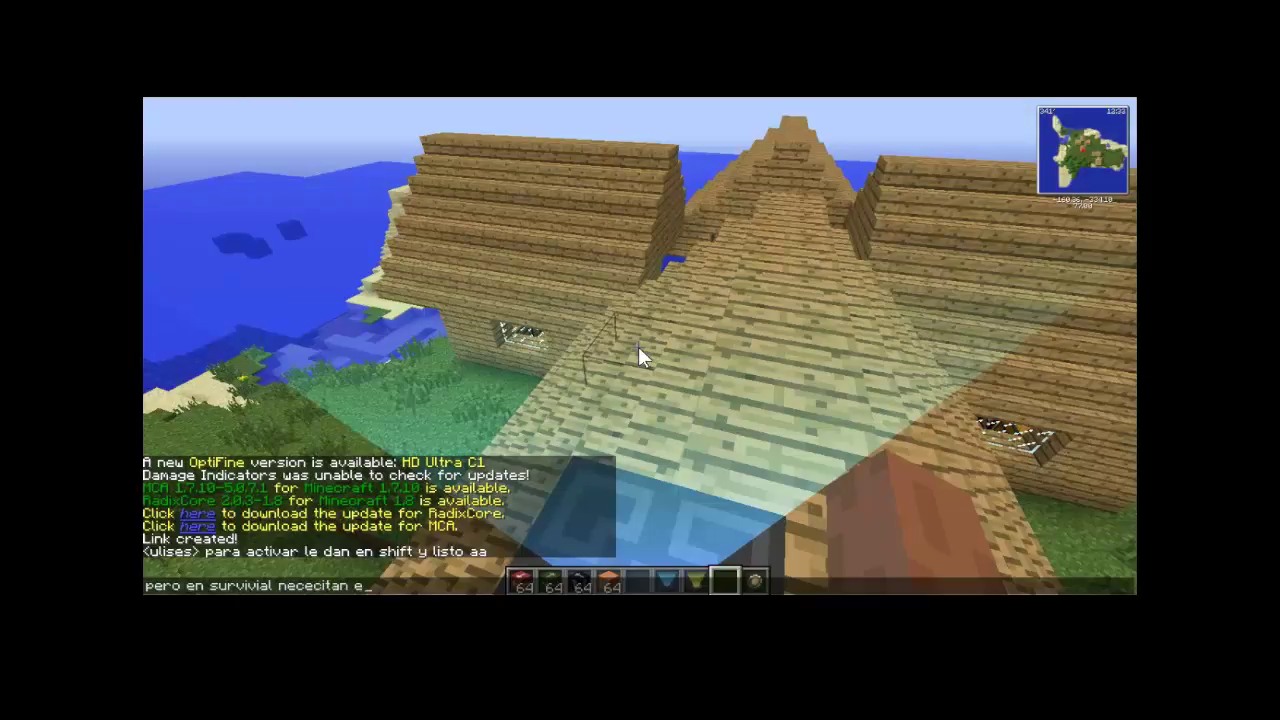
Step: Find Frasco con experiencia by searching the creative inventory for "ex", fill three hotbar slots with it and hold one stack in hand
key("e")
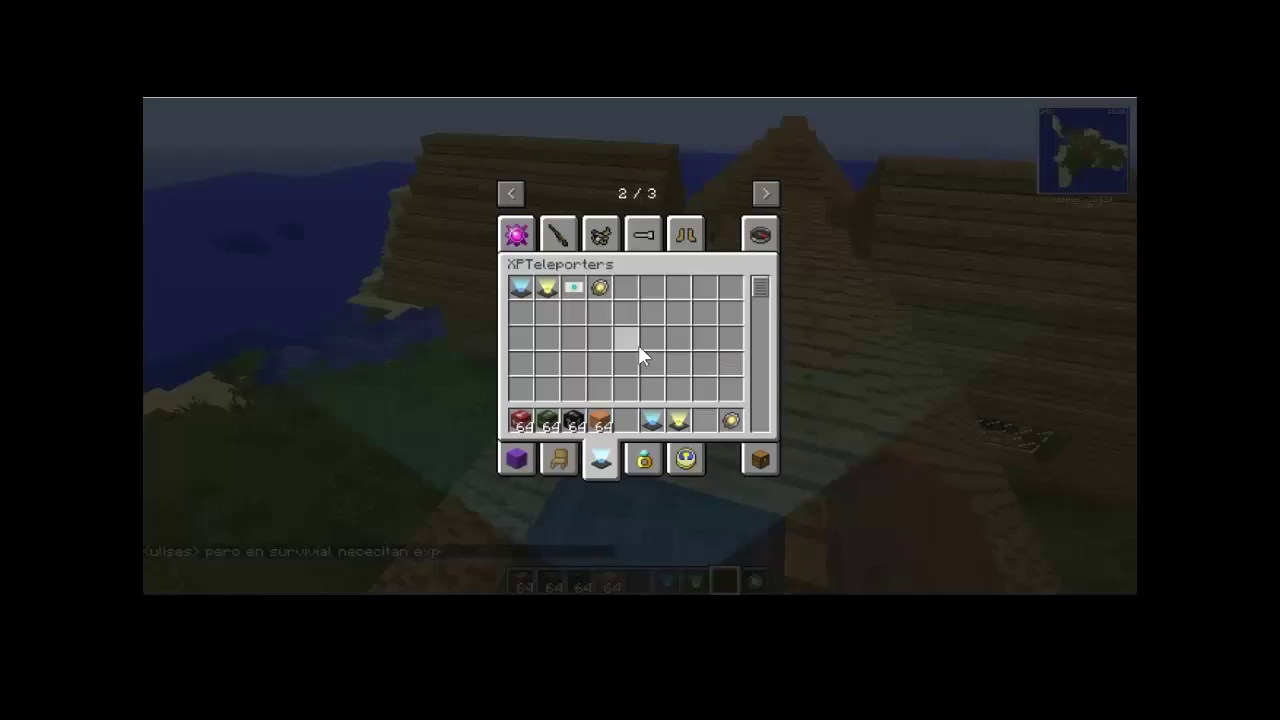
left_click(758, 235)
type("exp")
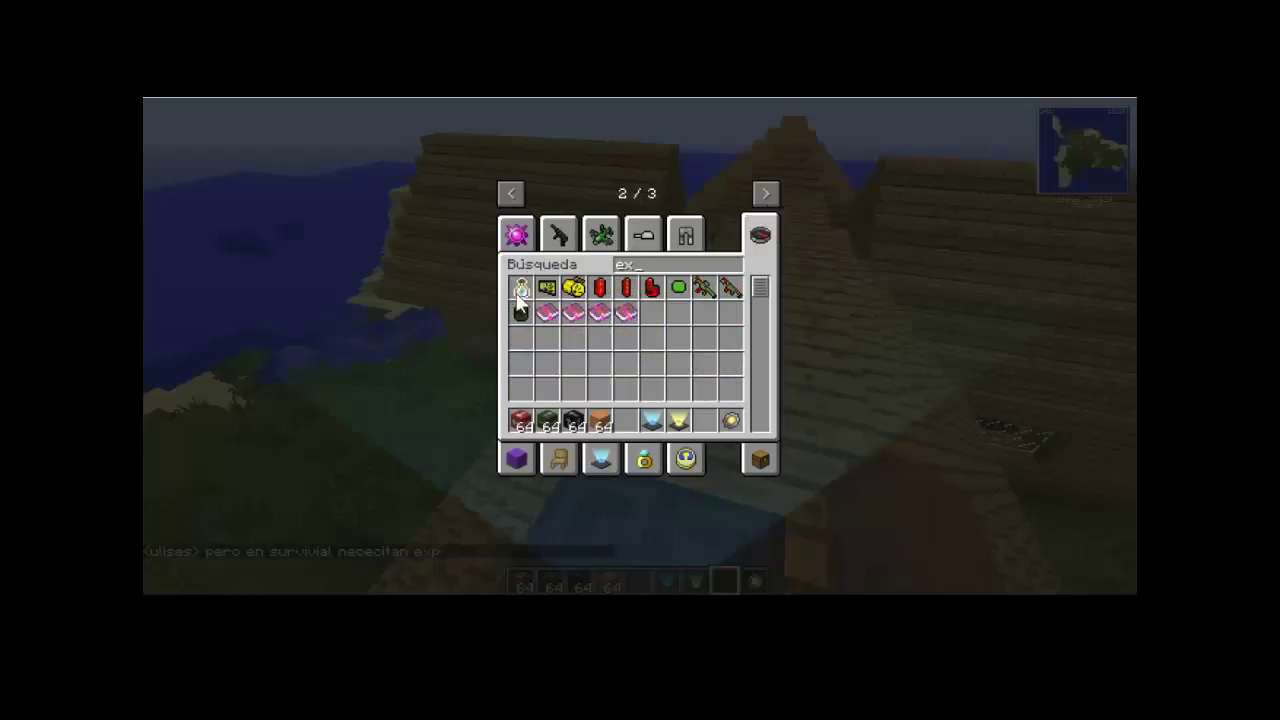
left_click(519, 291)
left_click(626, 420)
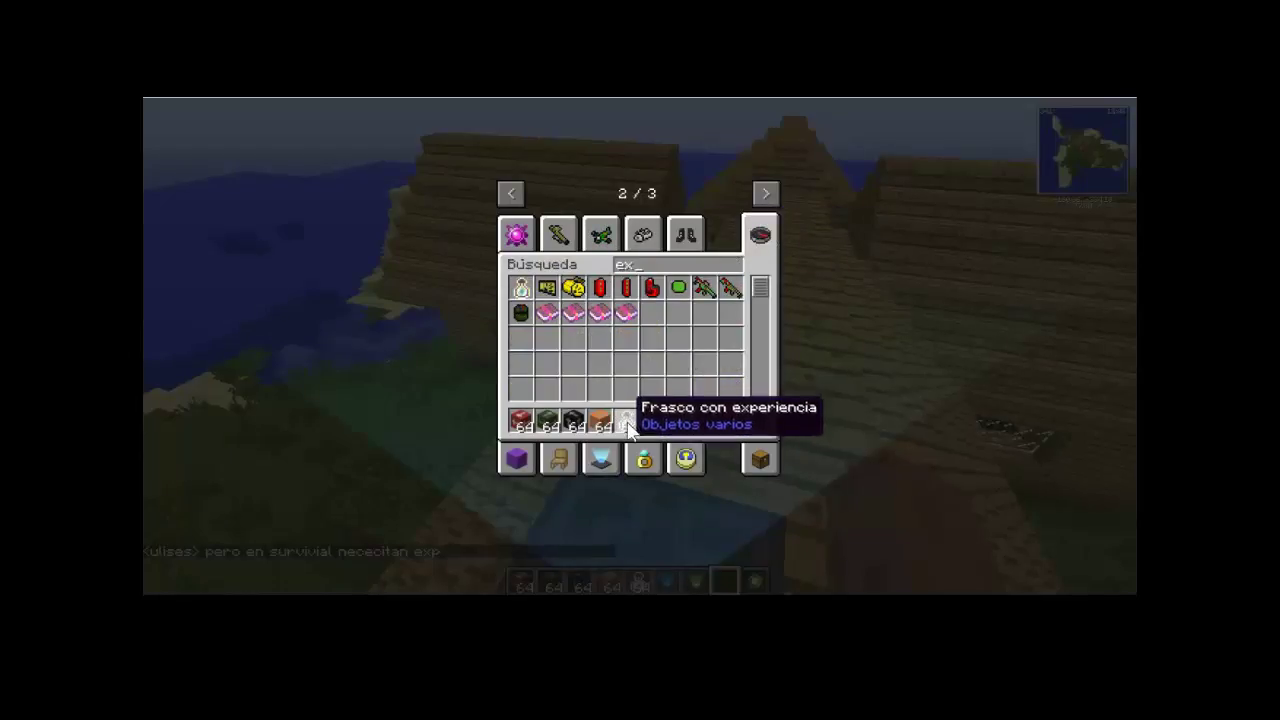
left_click(703, 425)
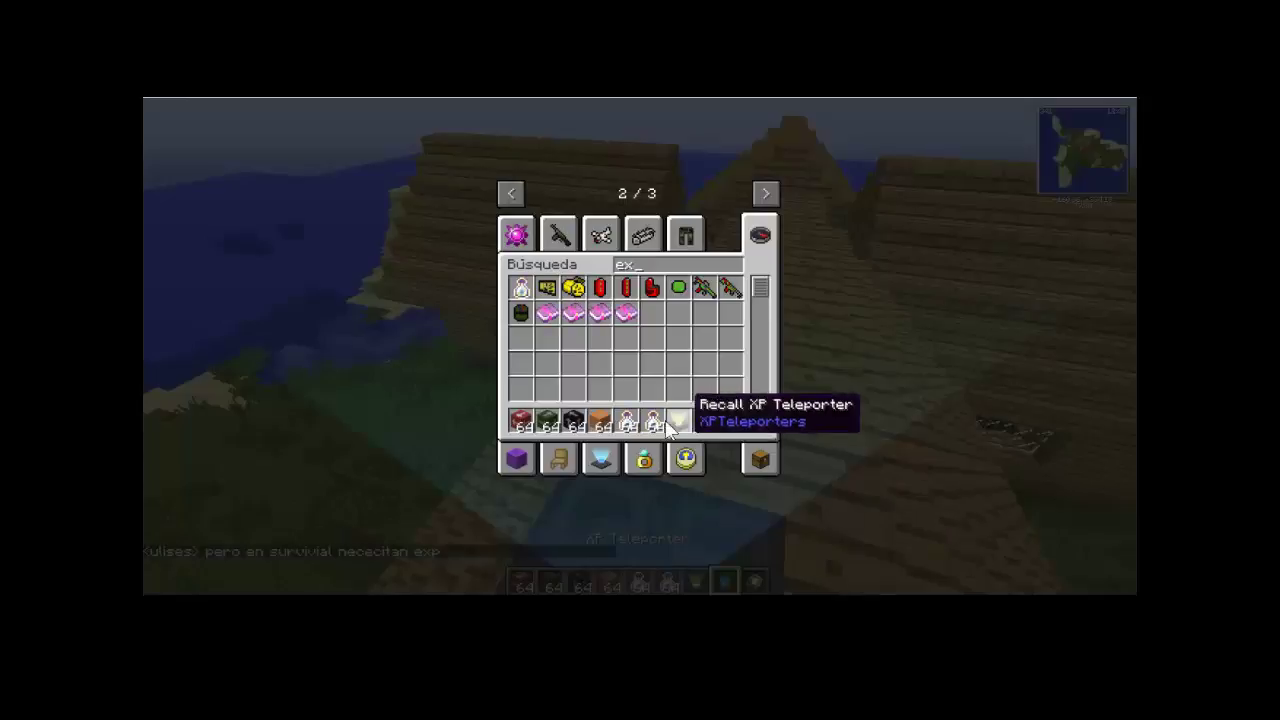
left_click(748, 455)
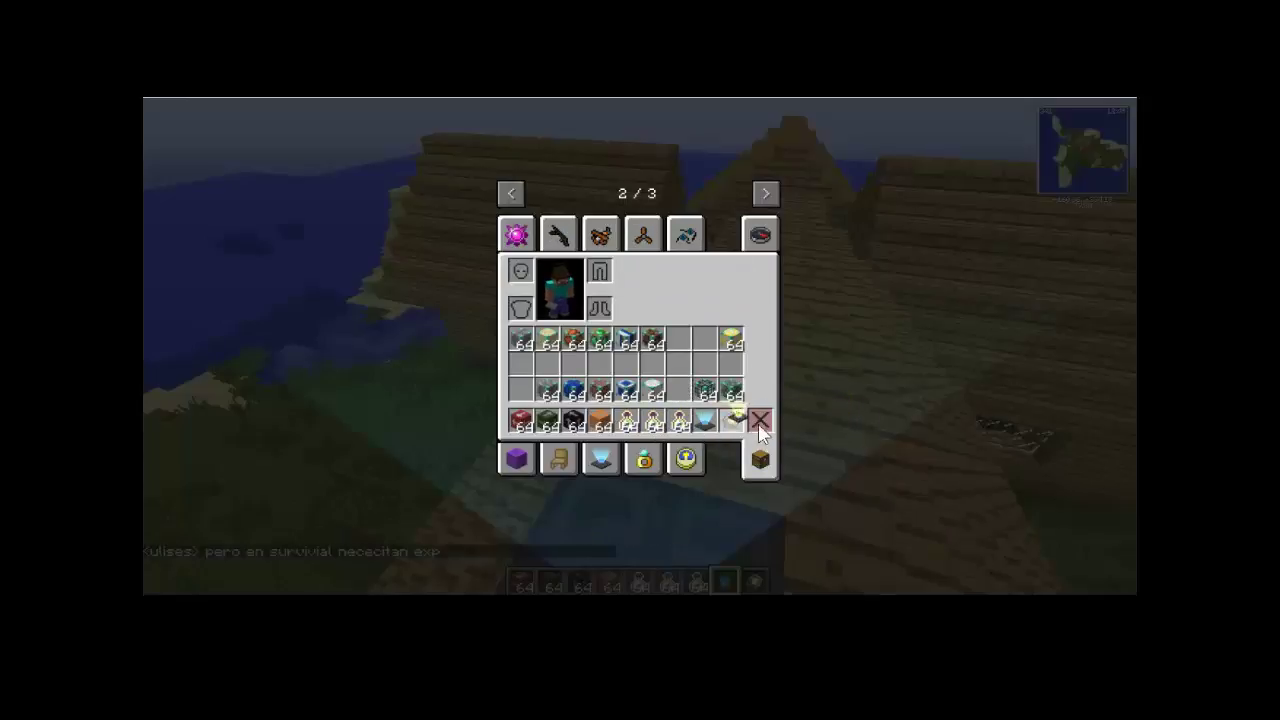
key("e")
key("w")
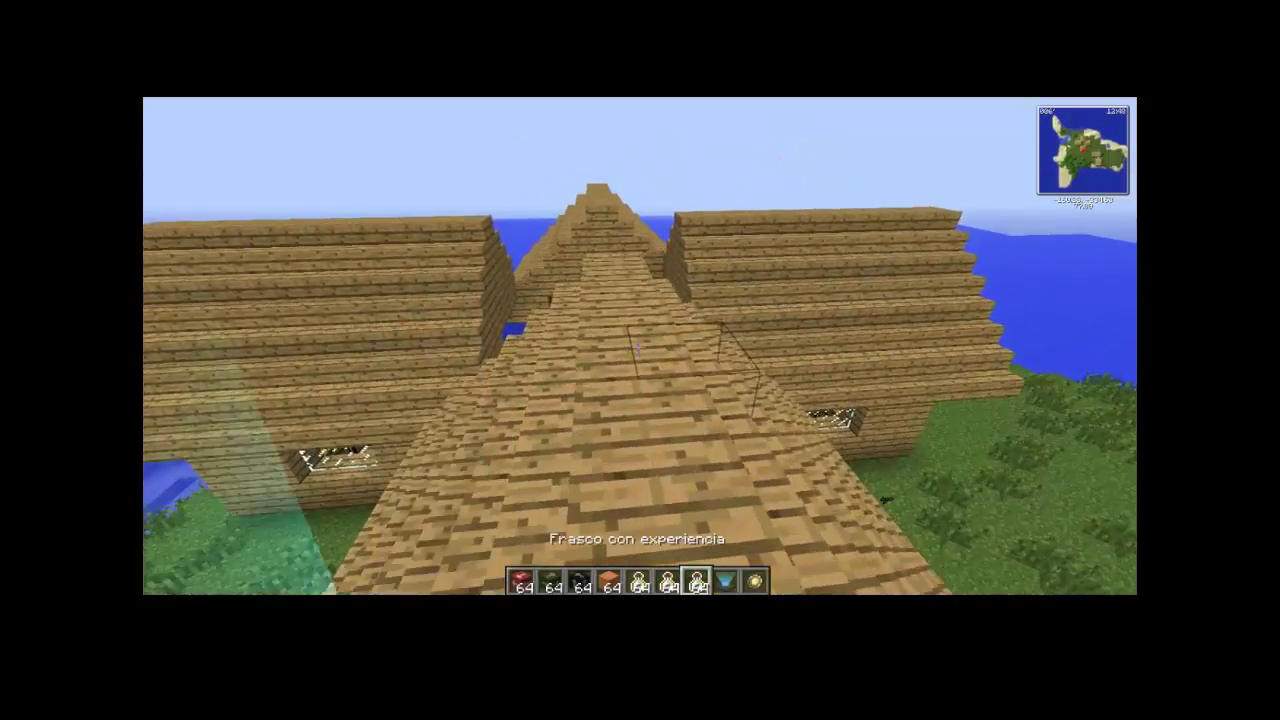
scroll(640, 360, "up", 1)
Step: Recall the earlier chat message, clear it completely and enter the start of the game-mode command, "/gamemo"
key("t")
key("Up")
key("Up")
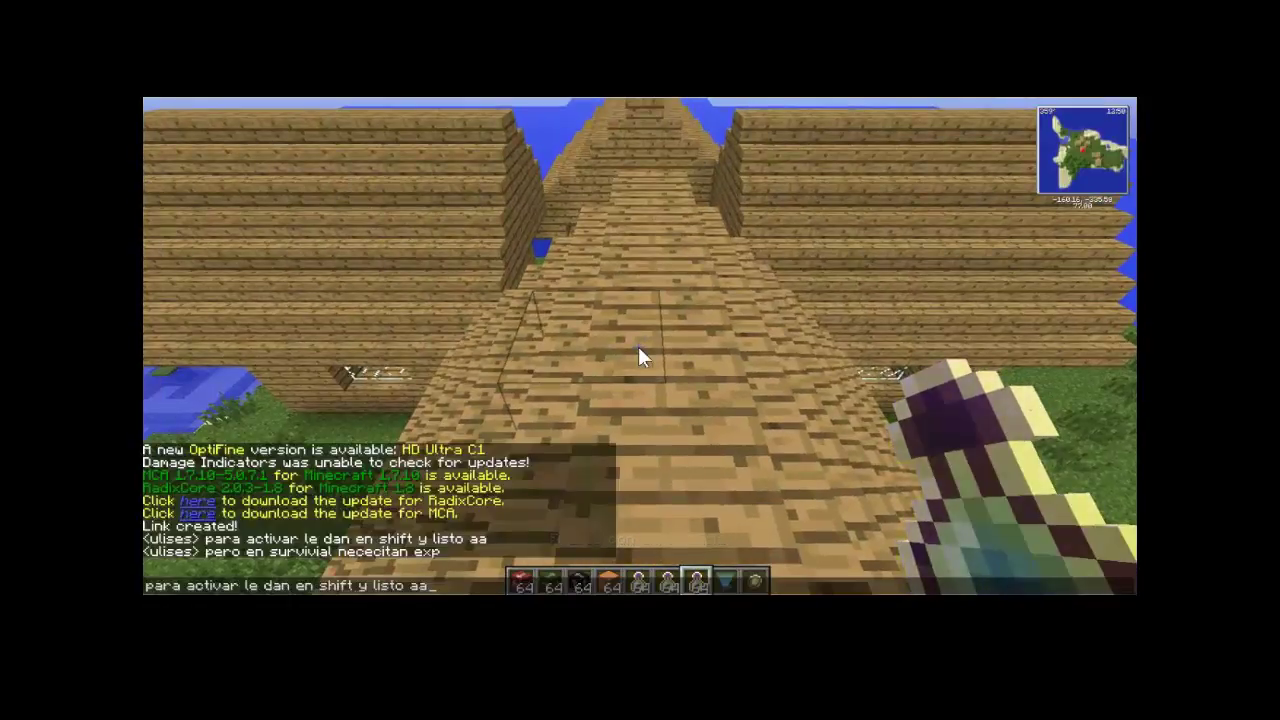
key("BackSpace")
key("BackSpace")
key("BackSpace")
key("BackSpace")
key("BackSpace")
key("BackSpace")
key("BackSpace")
key("BackSpace")
key("BackSpace")
key("BackSpace")
key("BackSpace")
key("BackSpace")
key("BackSpace")
key("BackSpace")
key("BackSpace")
key("BackSpace")
key("BackSpace")
key("BackSpace")
key("BackSpace")
key("BackSpace")
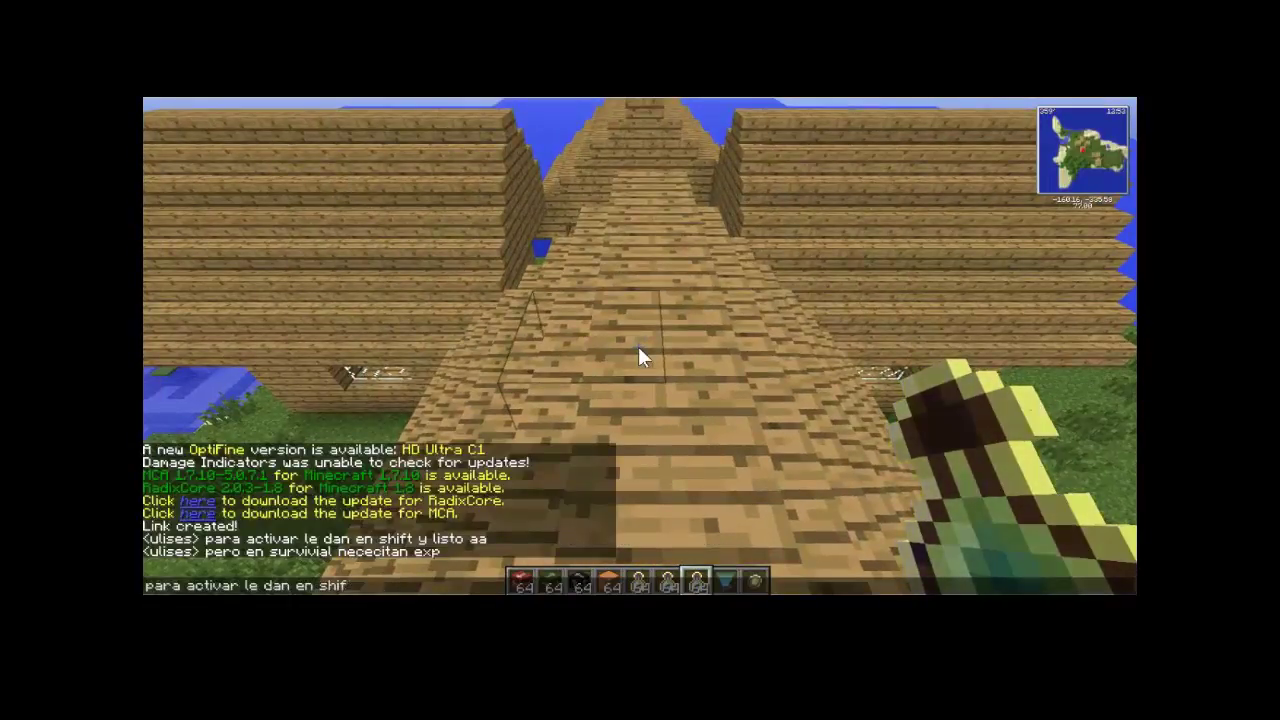
key("BackSpace")
key("BackSpace")
key("BackSpace")
key("BackSpace")
key("BackSpace")
key("BackSpace")
key("BackSpace")
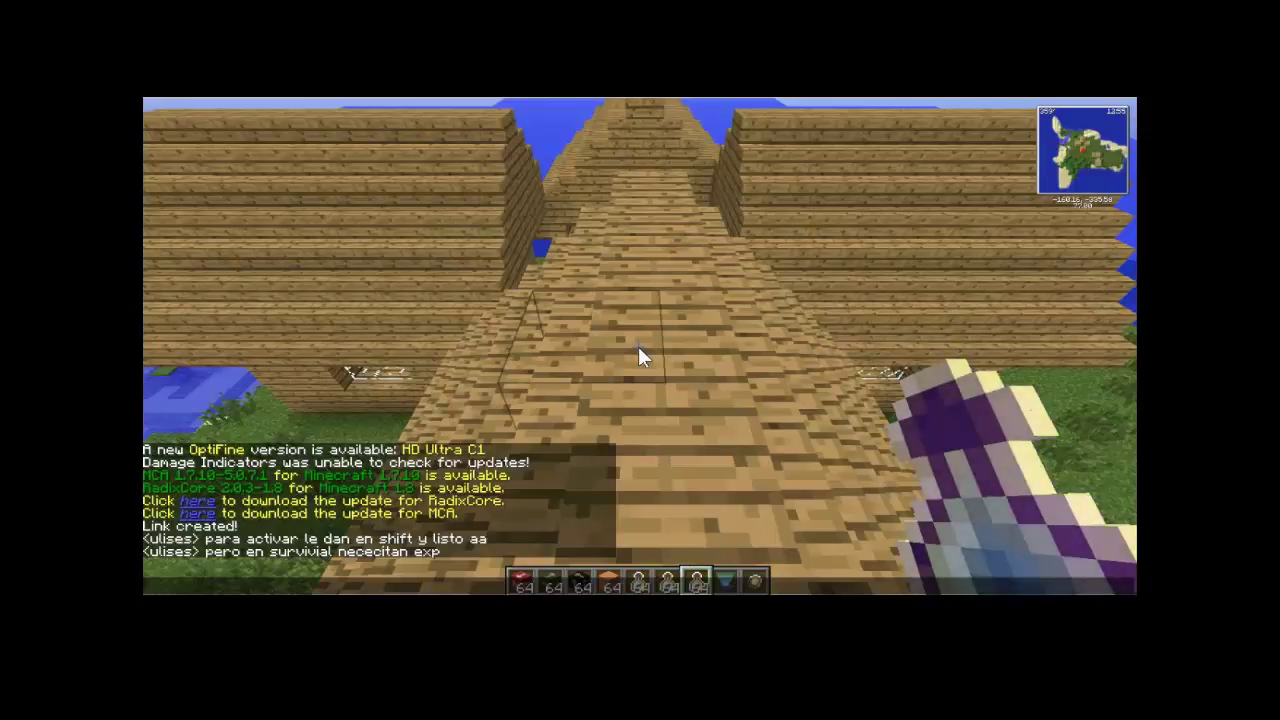
type("/gamemoe")
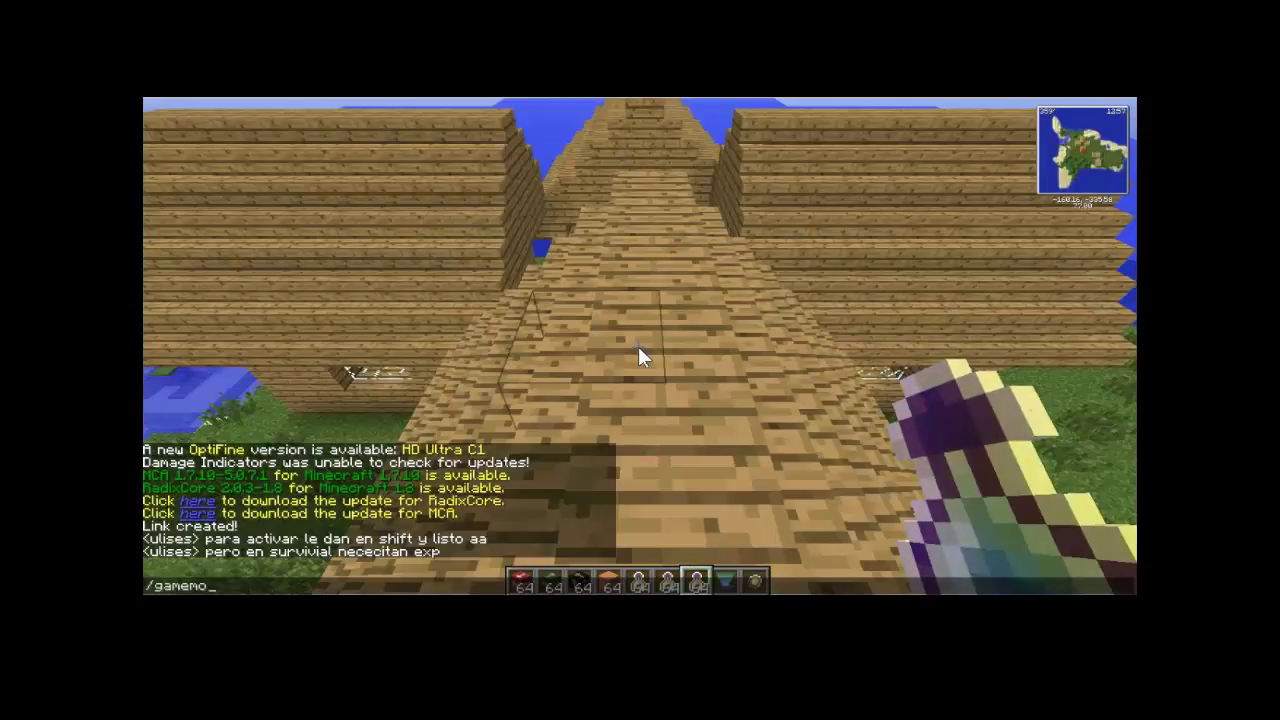